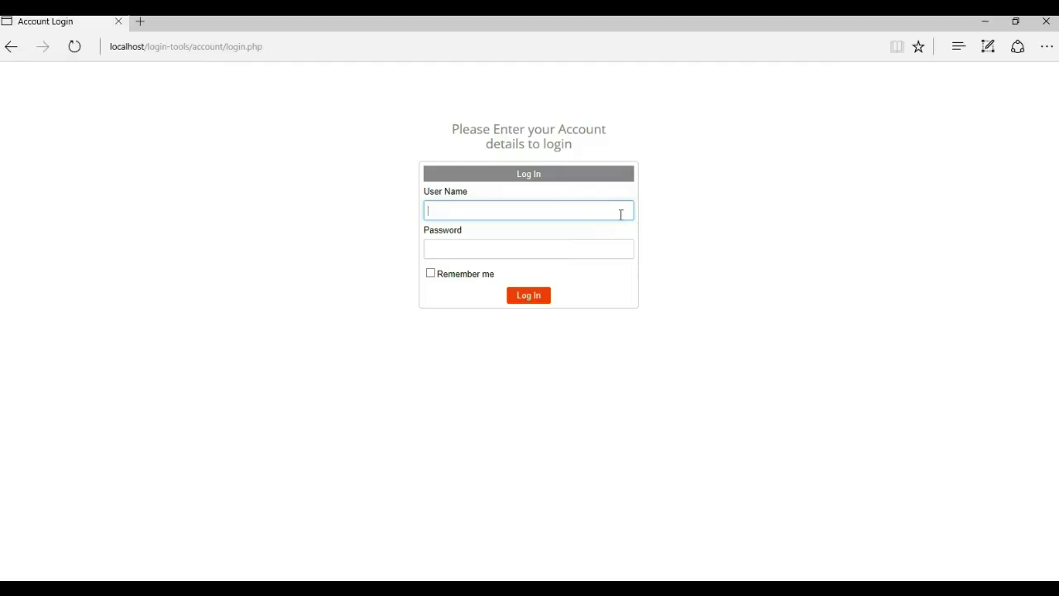
# Sign in with the admin credentials, decline saving the password, then log out from the user-1 page
pyautogui.write('in')
pyautogui.press('Tab')
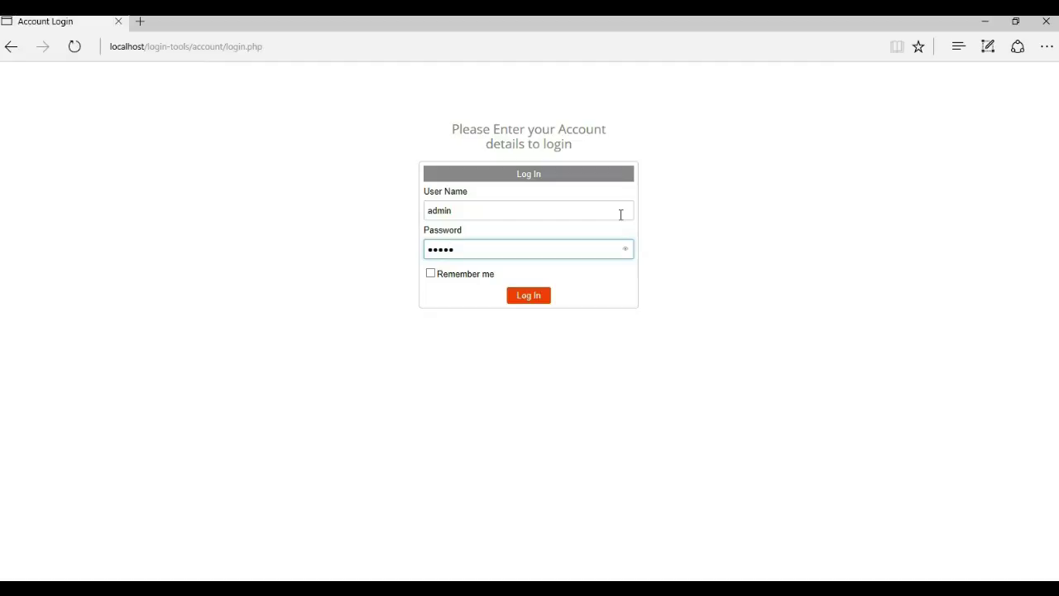
pyautogui.press('Return')
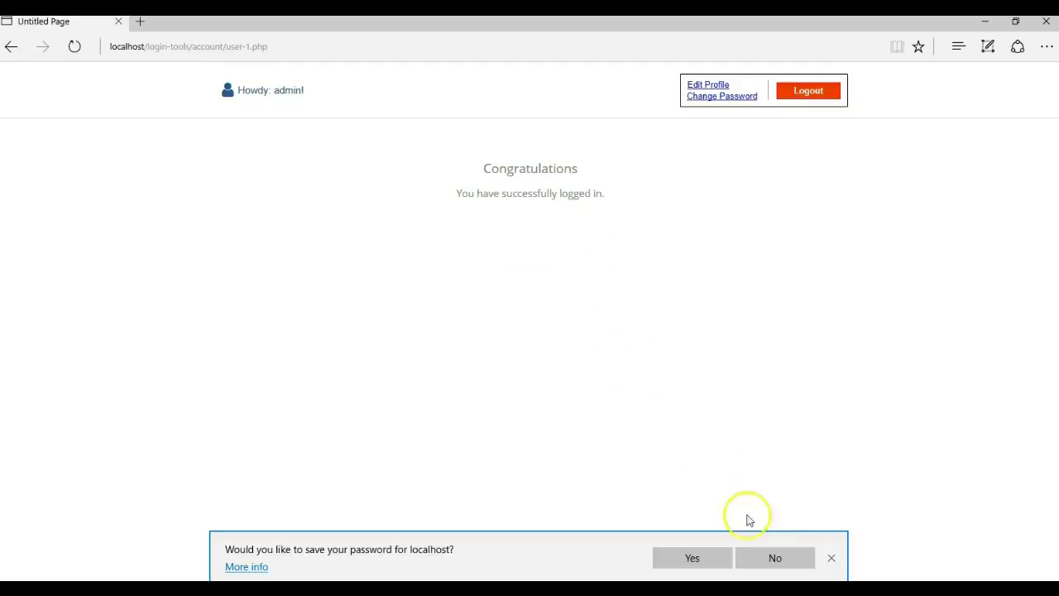
pyautogui.click(774, 558)
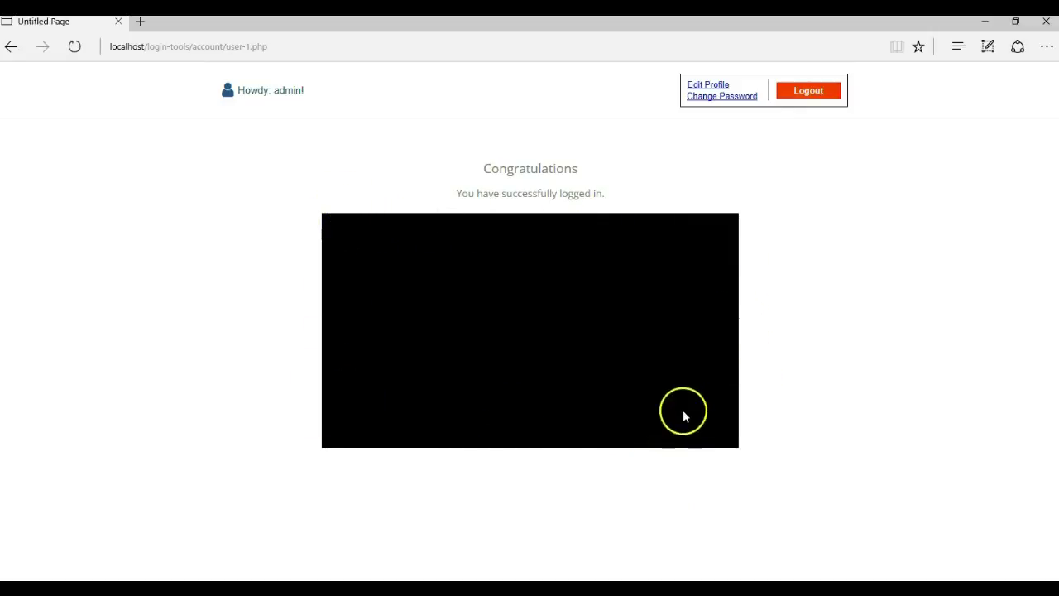
pyautogui.click(344, 434)
pyautogui.click(798, 93)
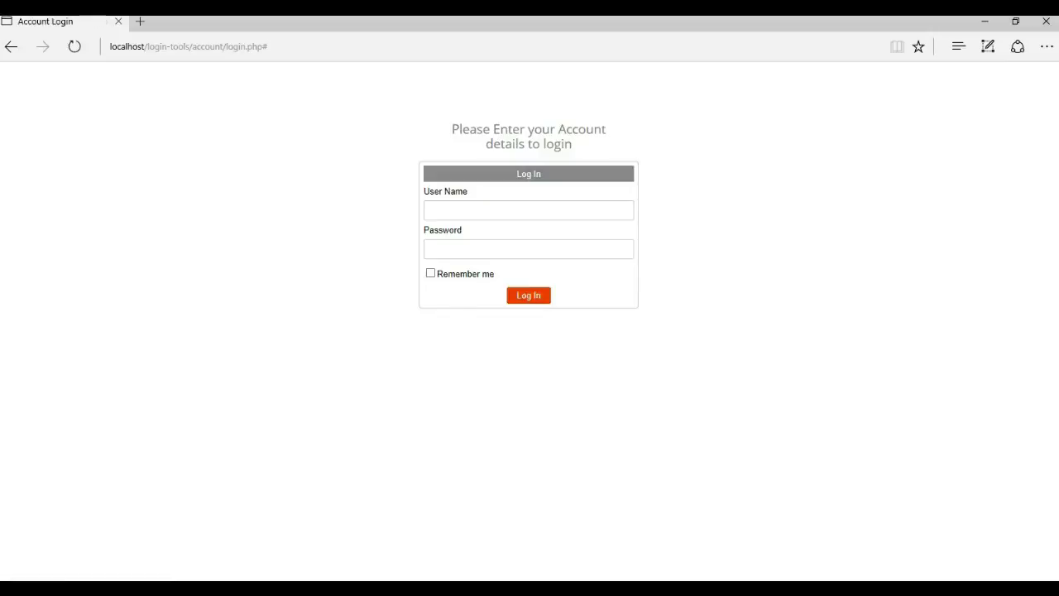
# Sign in as the second user, verify the address ends in user-2.php, then log out
pyautogui.click(469, 216)
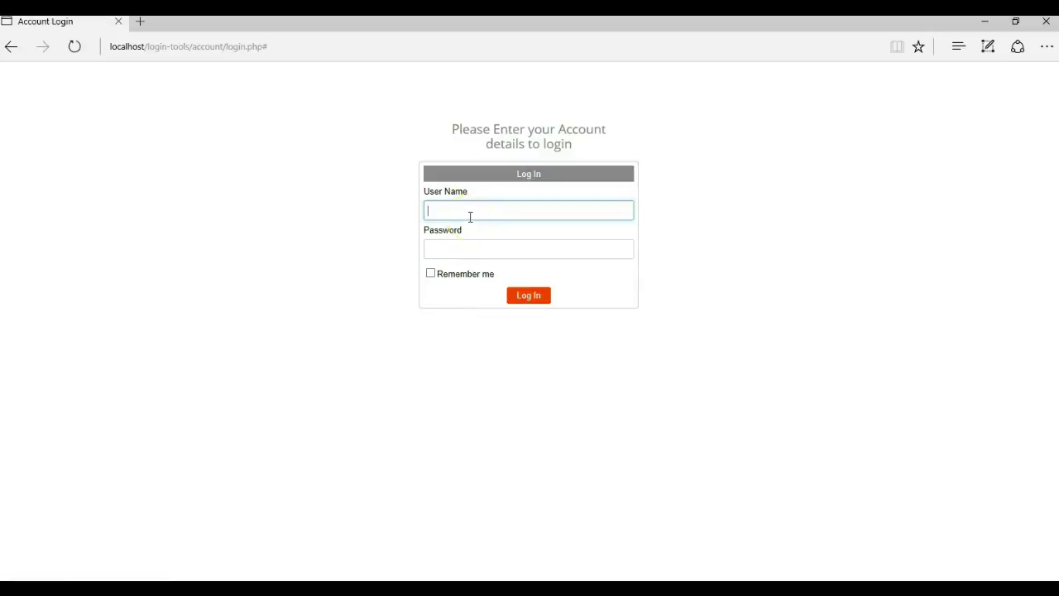
pyautogui.press('Tab')
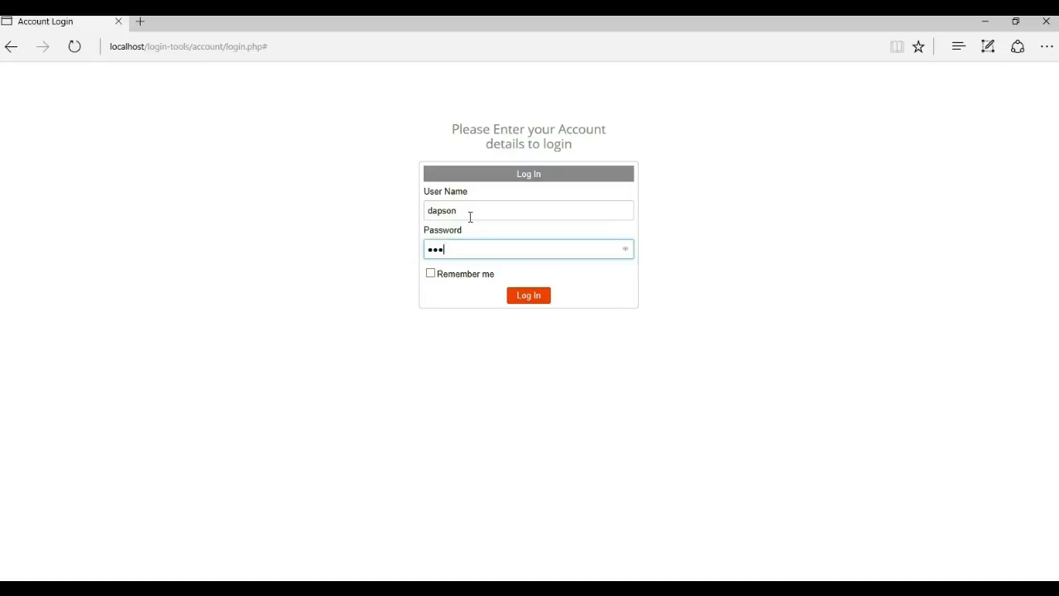
pyautogui.press('Return')
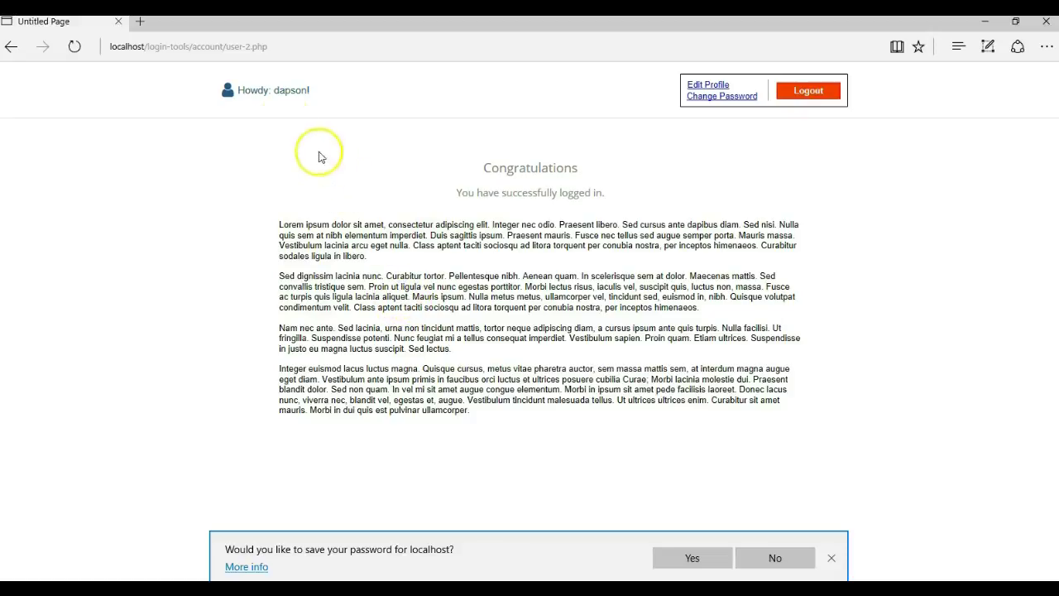
pyautogui.click(248, 44)
pyautogui.click(319, 46)
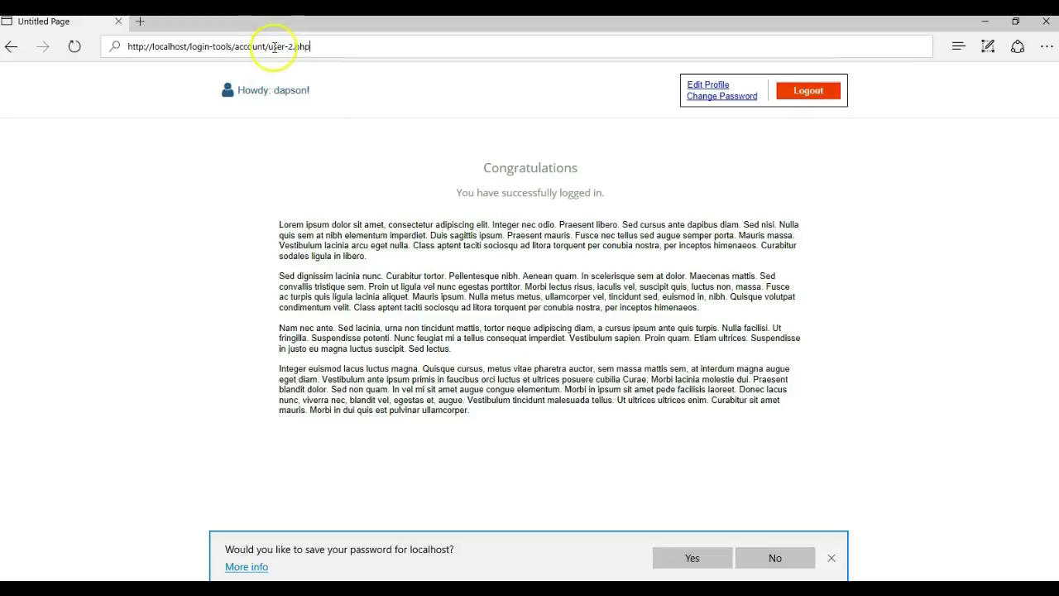
pyautogui.click(798, 91)
pyautogui.click(513, 212)
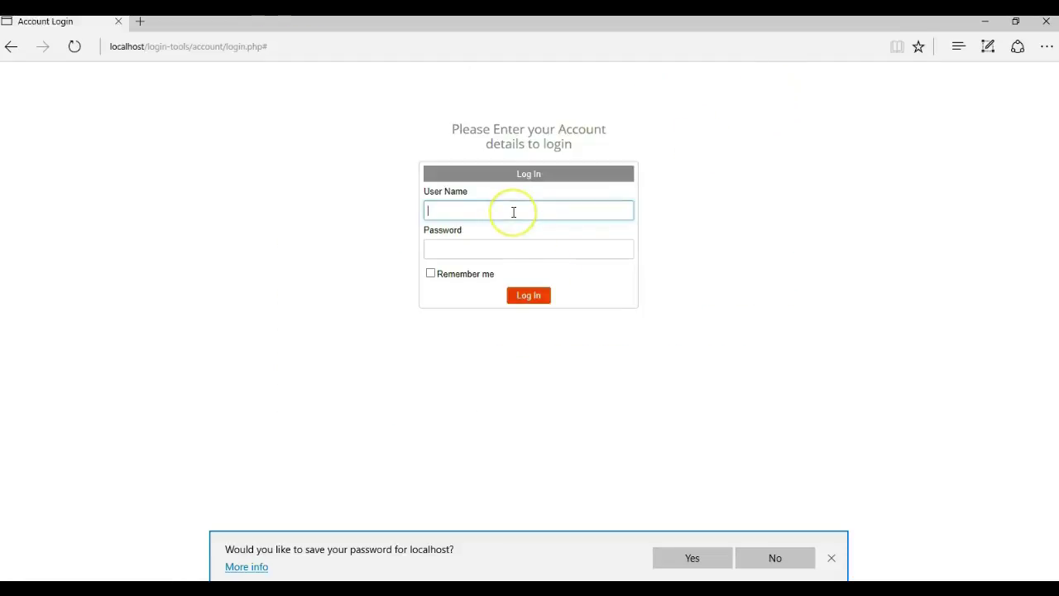
# Sign back in as admin and pause the YouTube video on the user-1 page
pyautogui.press('Tab')
pyautogui.write('a')
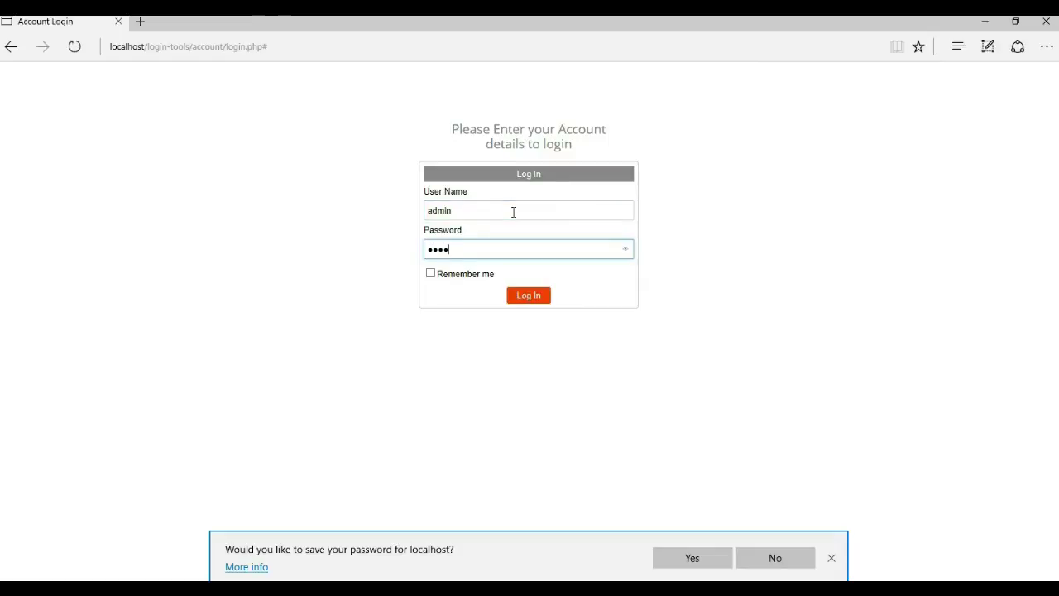
pyautogui.press('Return')
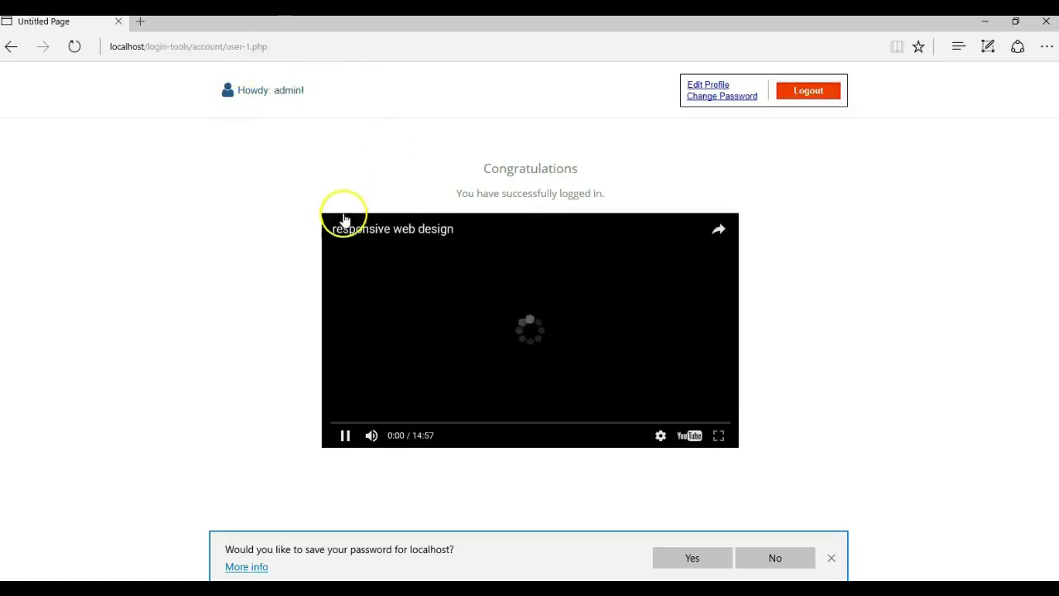
pyautogui.click(345, 435)
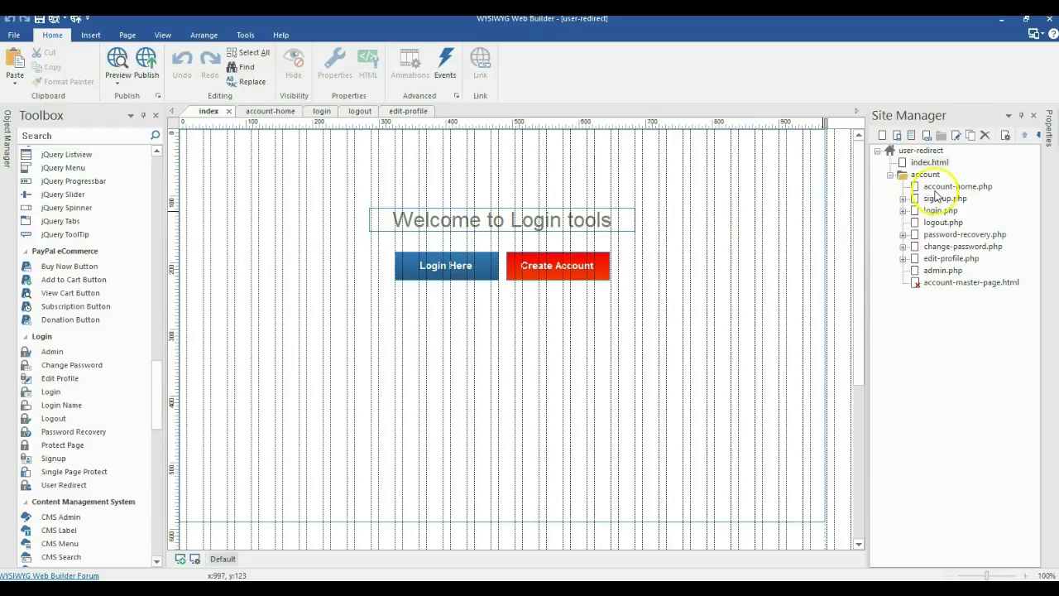
# Open account-home.php from the Site Manager for editing
pyautogui.doubleClick(933, 187)
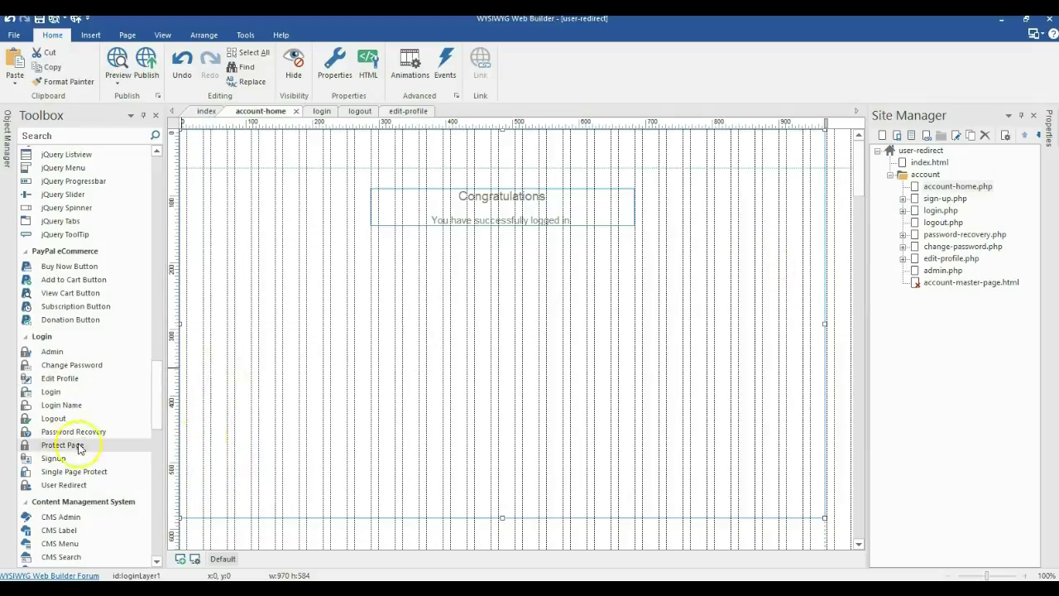
pyautogui.moveTo(79, 447); pyautogui.dragTo(396, 359)
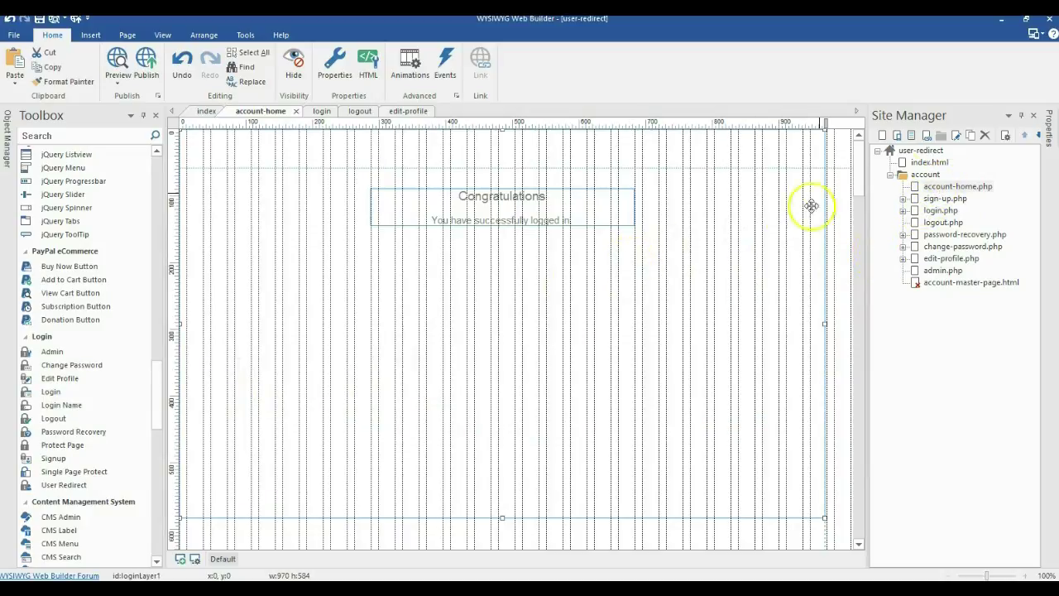
# Clone account-home, nest the copy under account-home.php, and rename it user-1.php
pyautogui.click(970, 135)
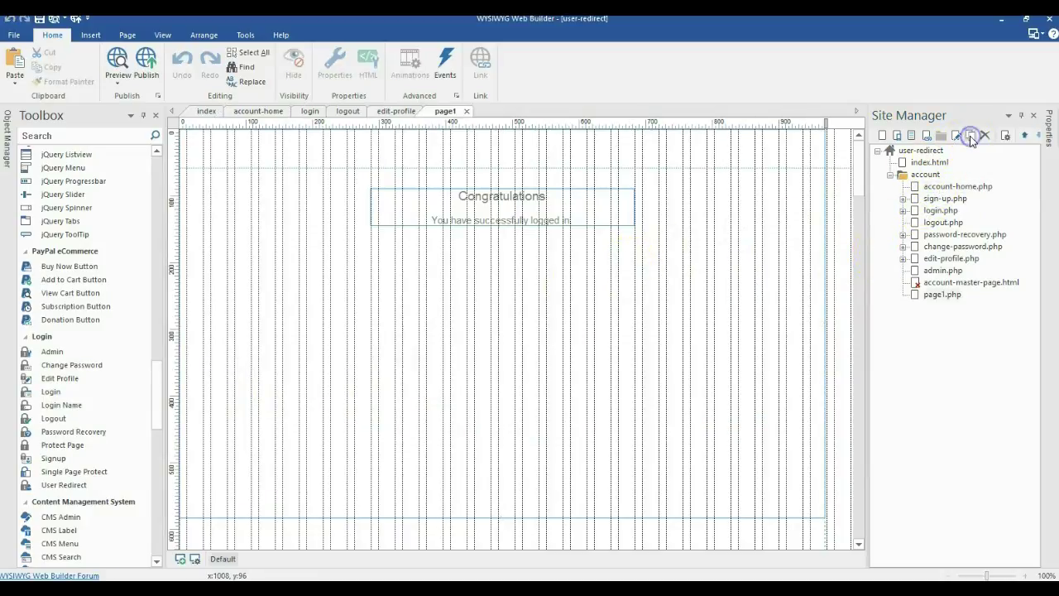
pyautogui.moveTo(944, 211); pyautogui.dragTo(950, 189)
pyautogui.rightClick(948, 199)
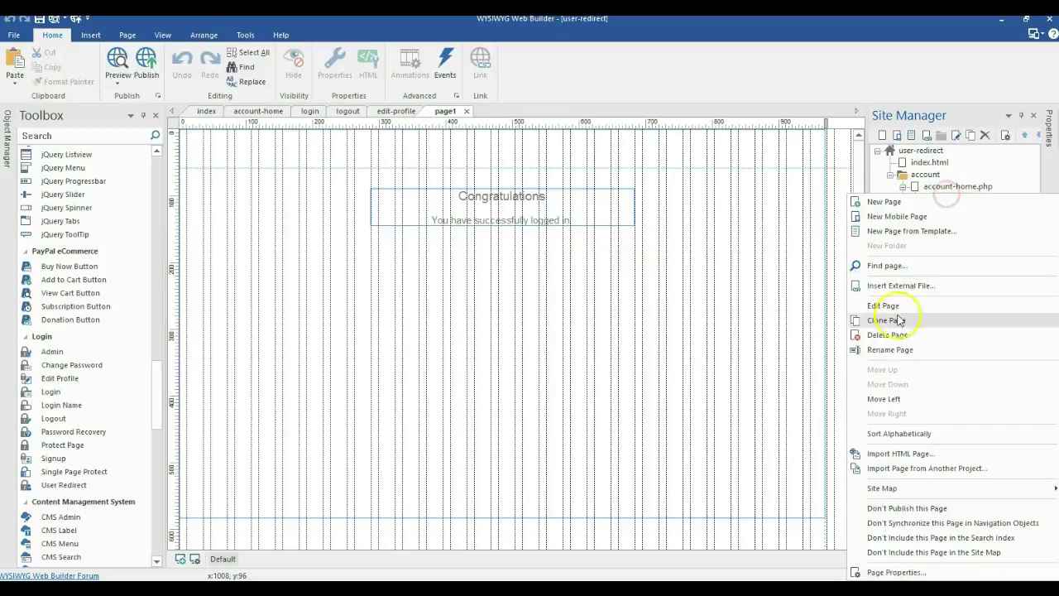
pyautogui.click(893, 348)
pyautogui.write('ser-1')
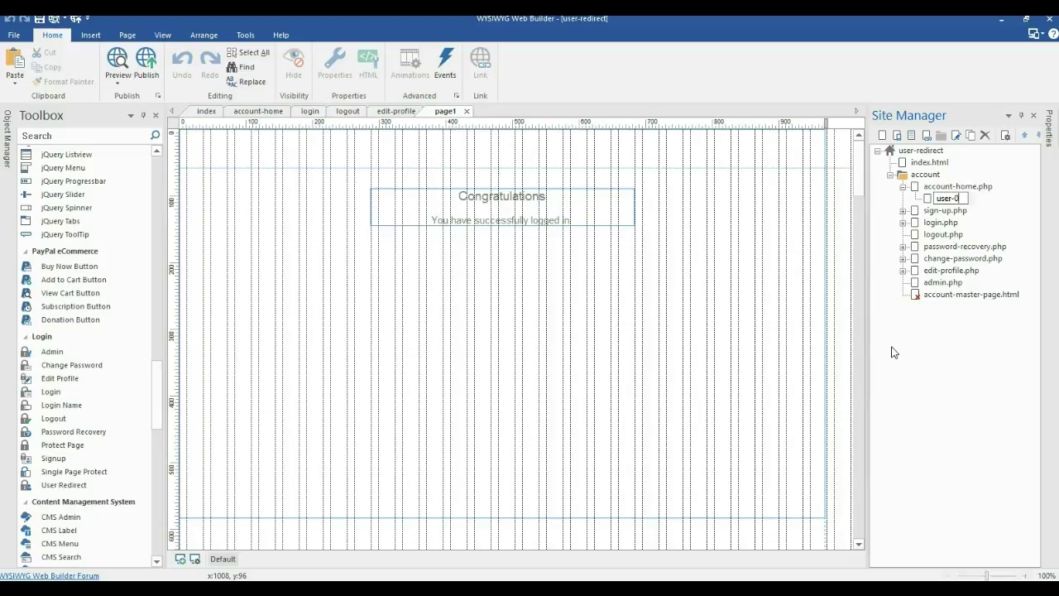
pyautogui.write('ser-1.php')
pyautogui.click(936, 338)
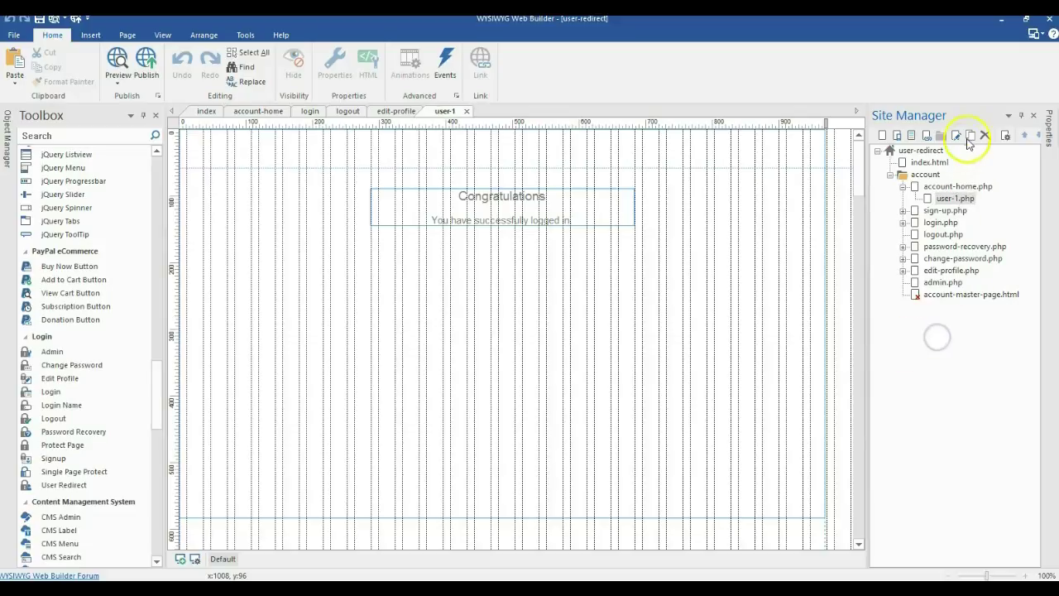
# Clone account-home again, rename the copy user-2.php, and return to account-home
pyautogui.click(970, 135)
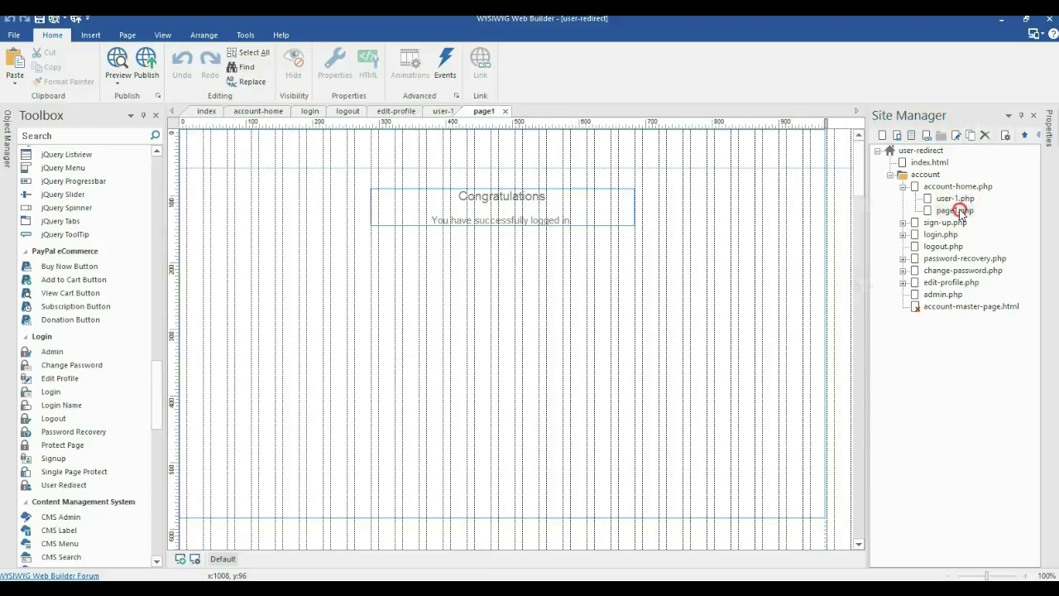
pyautogui.rightClick(958, 211)
pyautogui.click(910, 169)
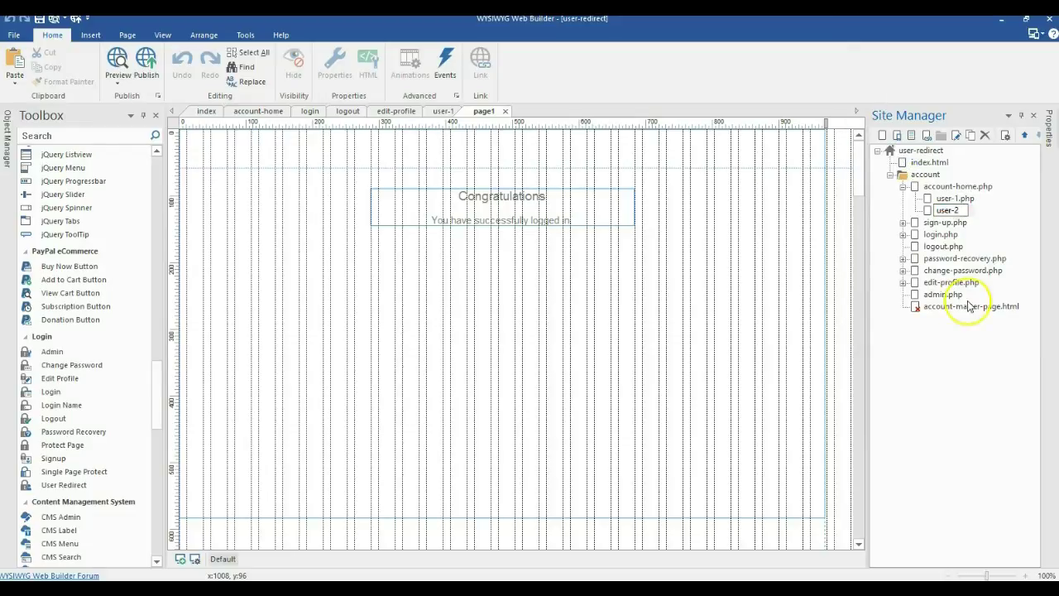
pyautogui.write('user-2')
pyautogui.press('Return')
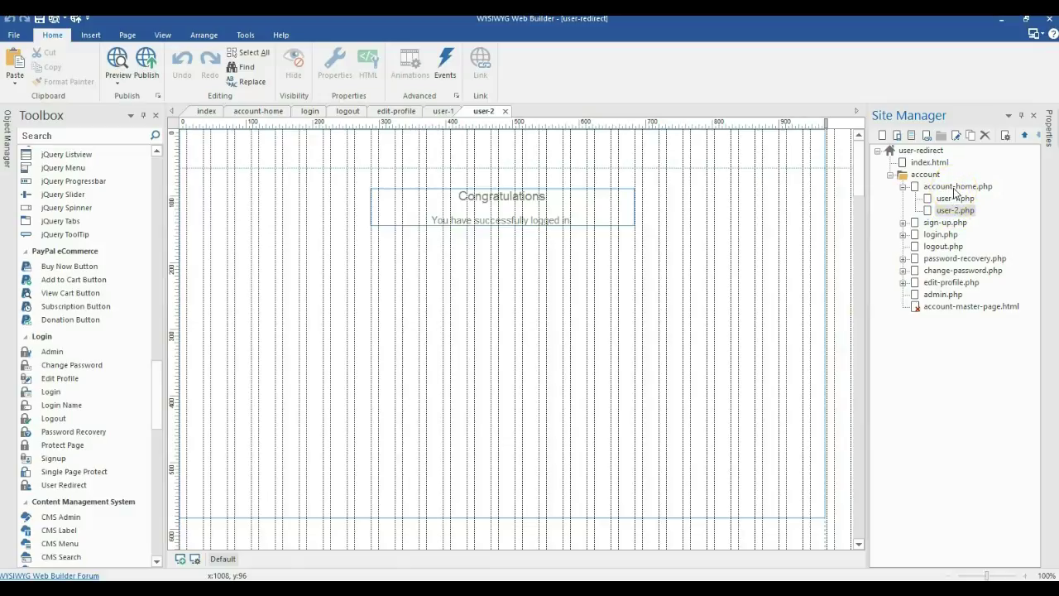
pyautogui.doubleClick(955, 186)
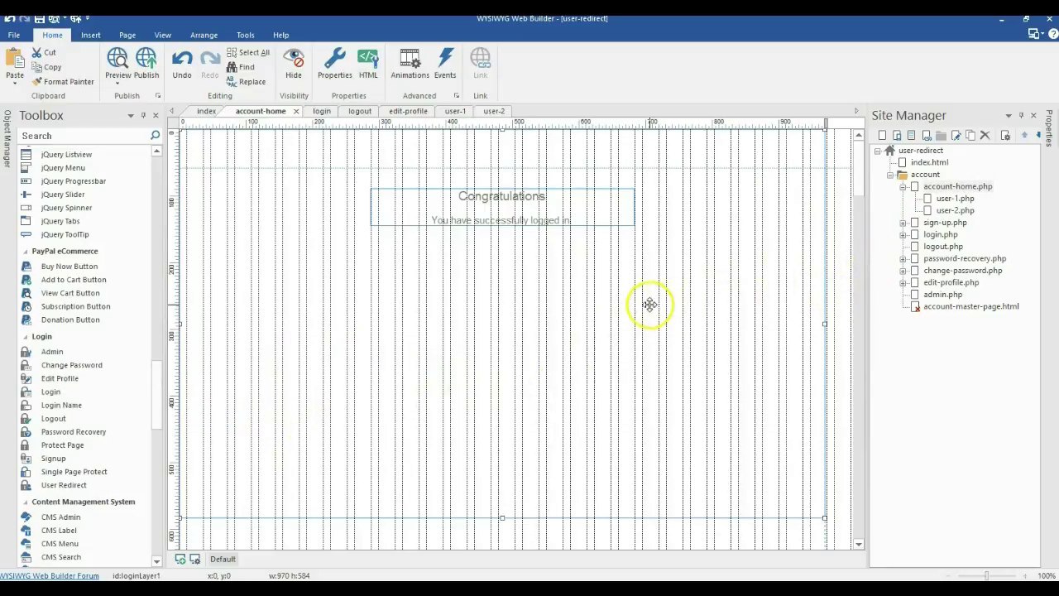
# Insert a User Redirect object at the page's bottom-left and open its properties
pyautogui.click(566, 347)
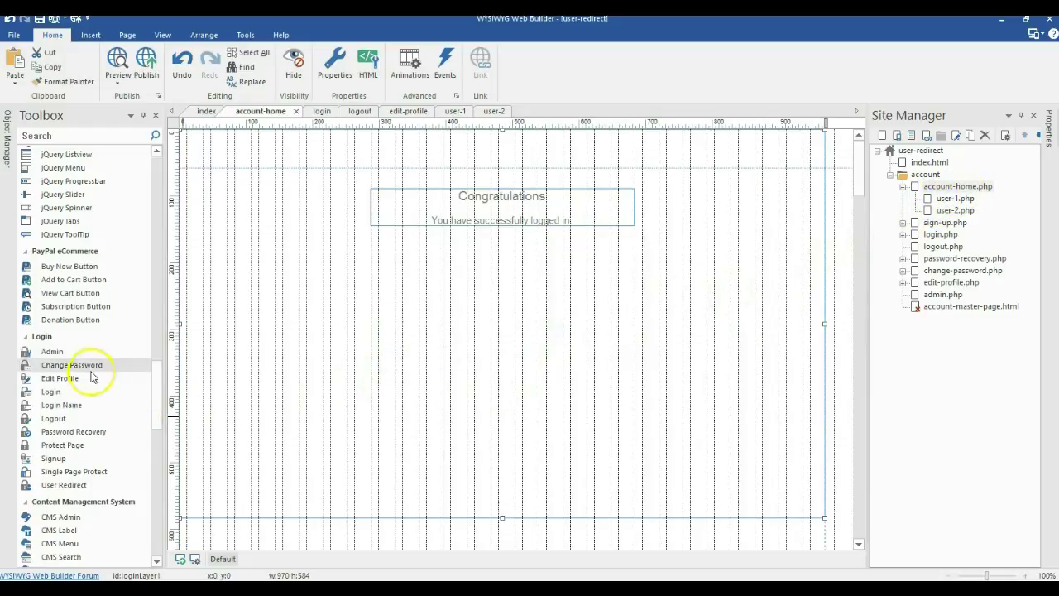
pyautogui.scroll(-1, 34, 356)
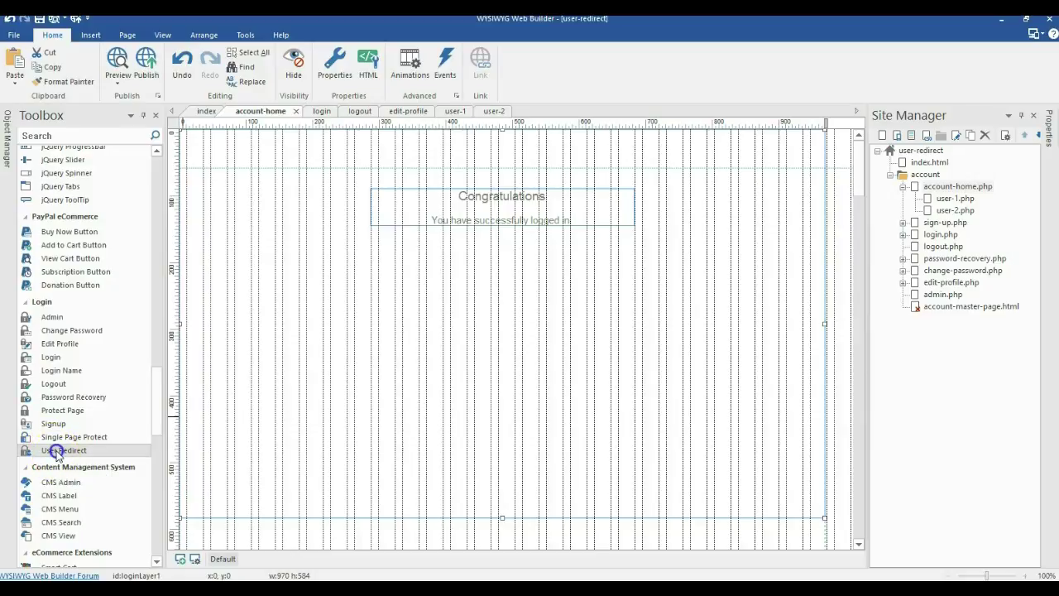
pyautogui.click(54, 449)
pyautogui.click(215, 419)
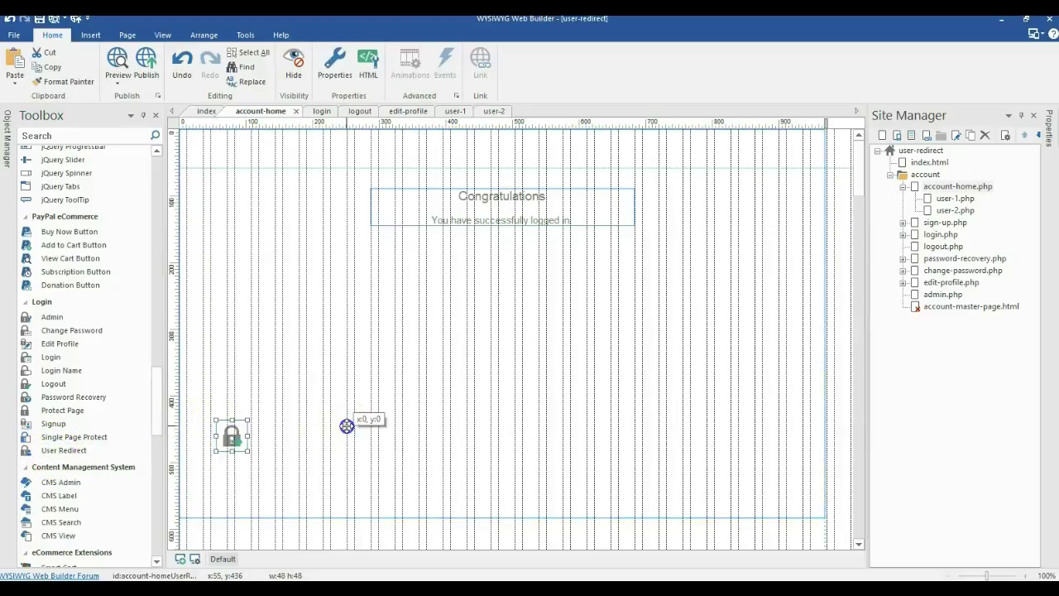
pyautogui.moveTo(239, 438); pyautogui.dragTo(222, 468)
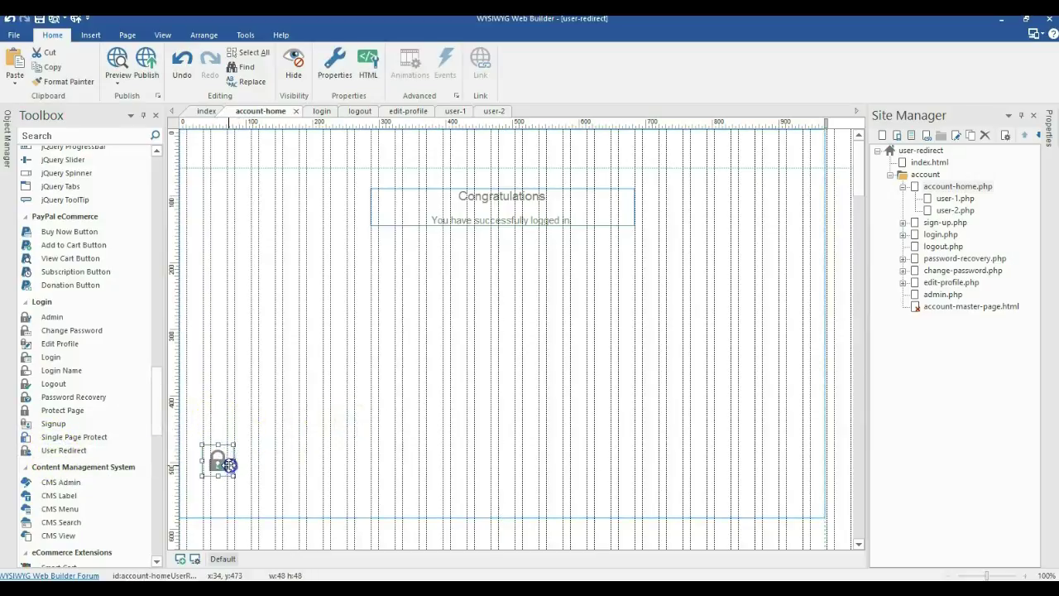
pyautogui.doubleClick(222, 469)
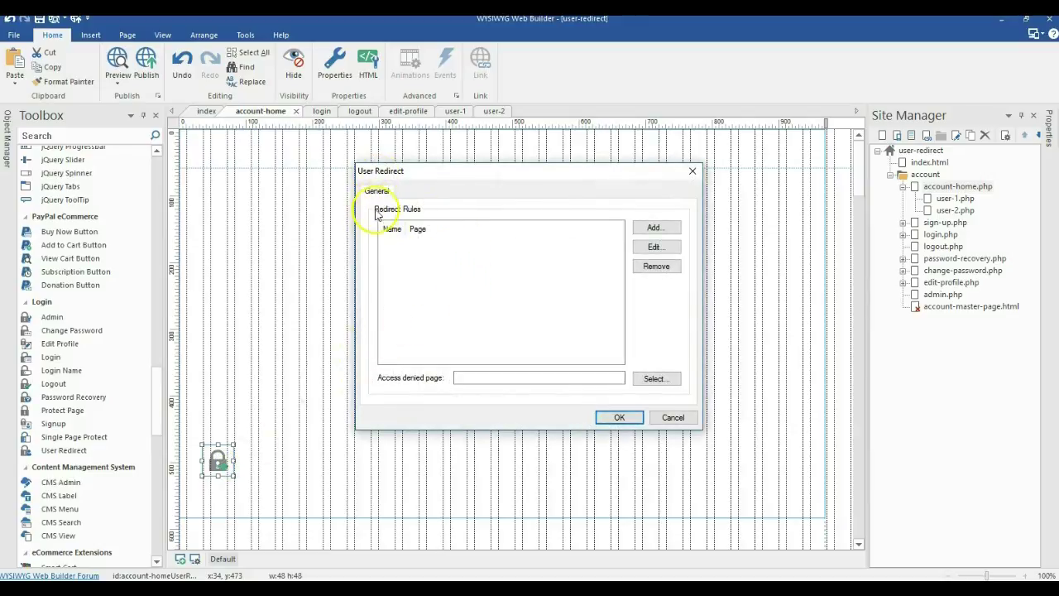
# Add a redirect rule sending user admin to the /user-2 page
pyautogui.click(654, 227)
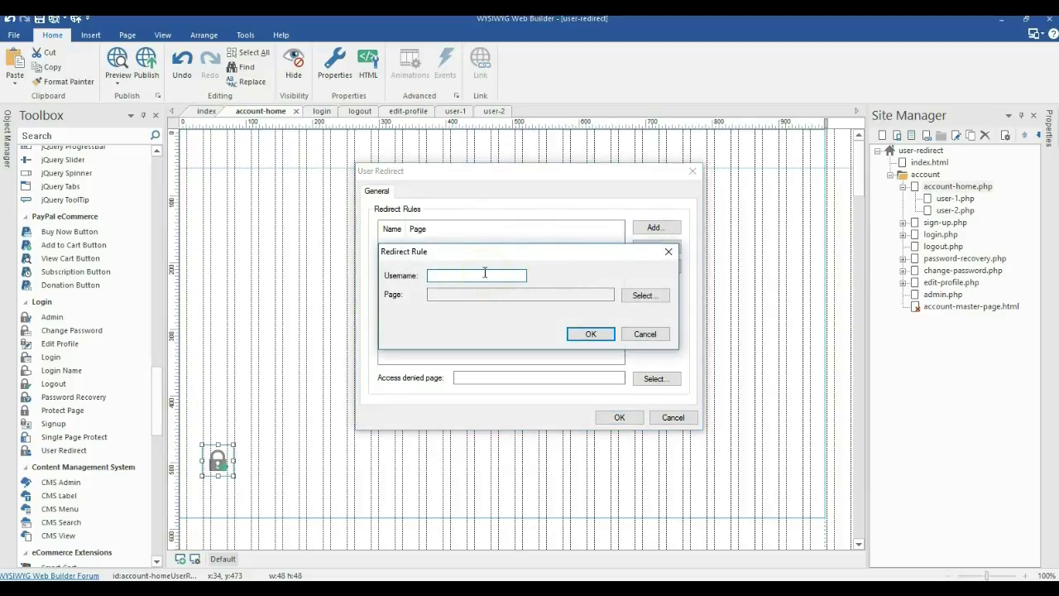
pyautogui.write('adm')
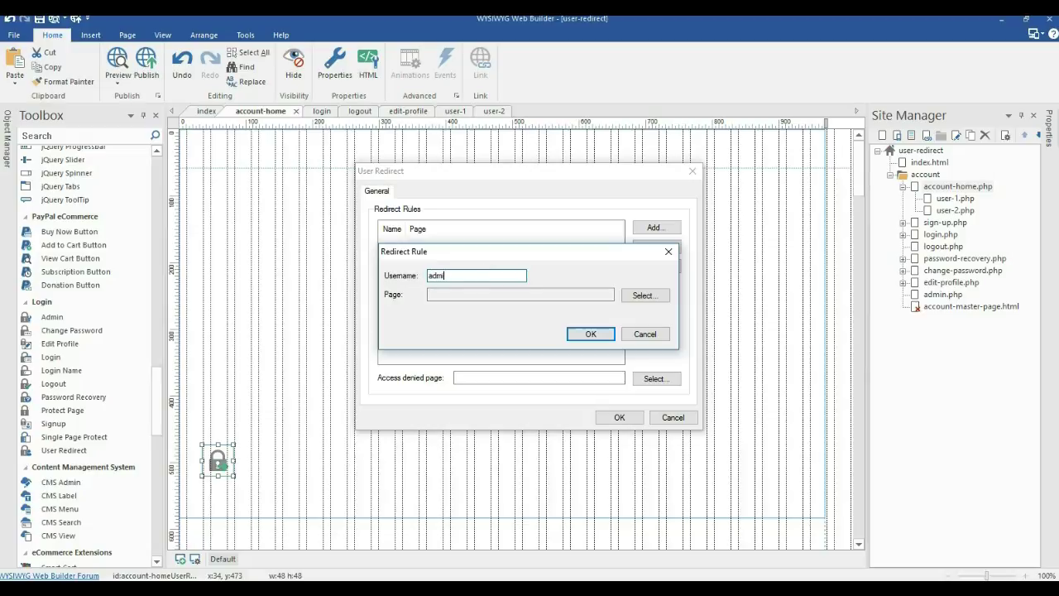
pyautogui.write('in')
pyautogui.press('Tab')
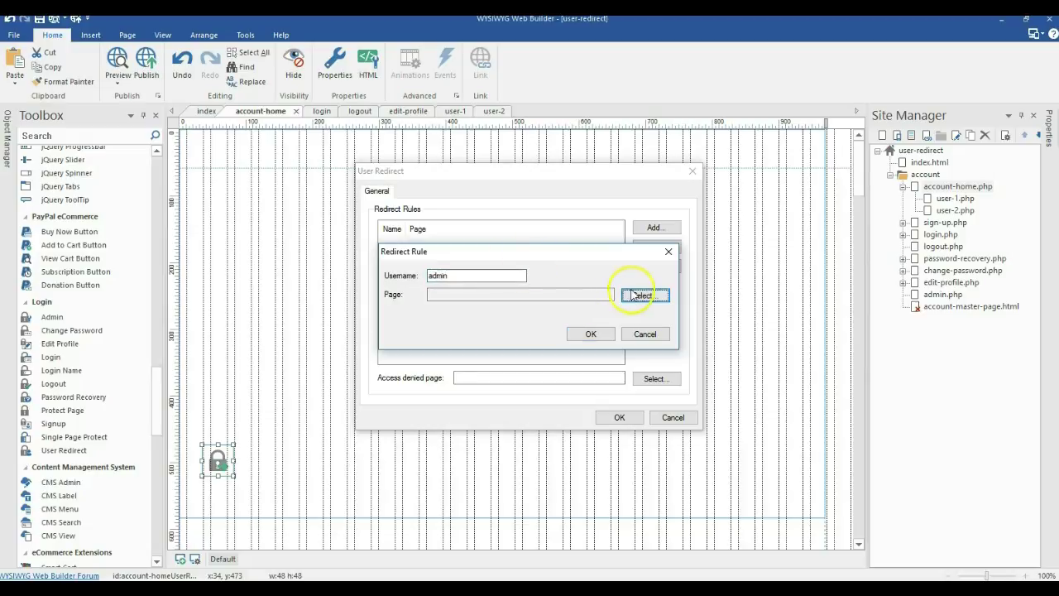
pyautogui.click(644, 295)
pyautogui.click(475, 238)
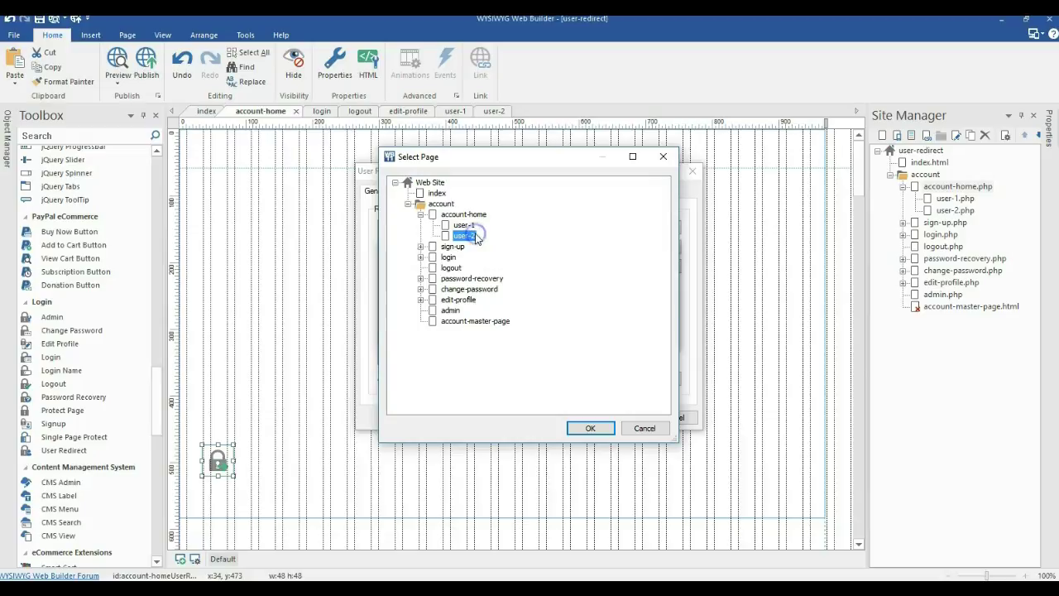
pyautogui.doubleClick(464, 237)
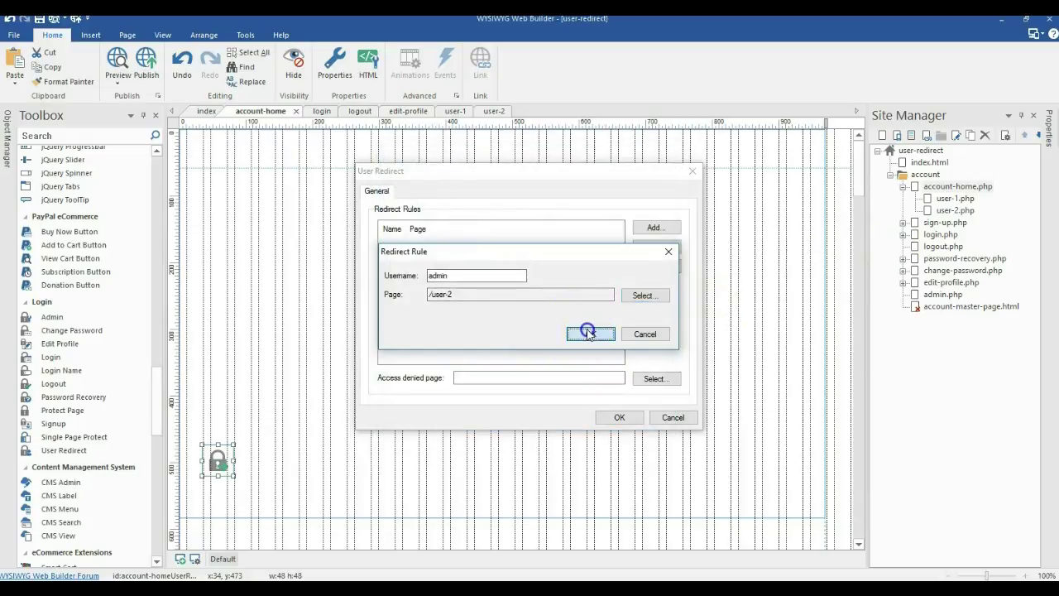
pyautogui.click(589, 333)
# Redirect the second user to /user-1, set /login as the access denied page, and save
pyautogui.click(653, 232)
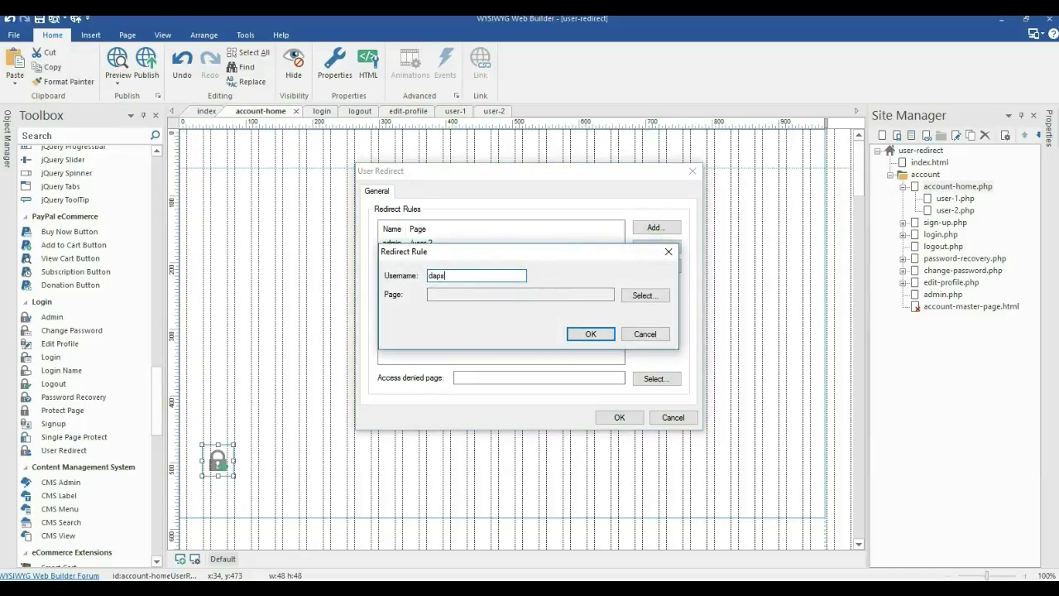
pyautogui.press('Tab')
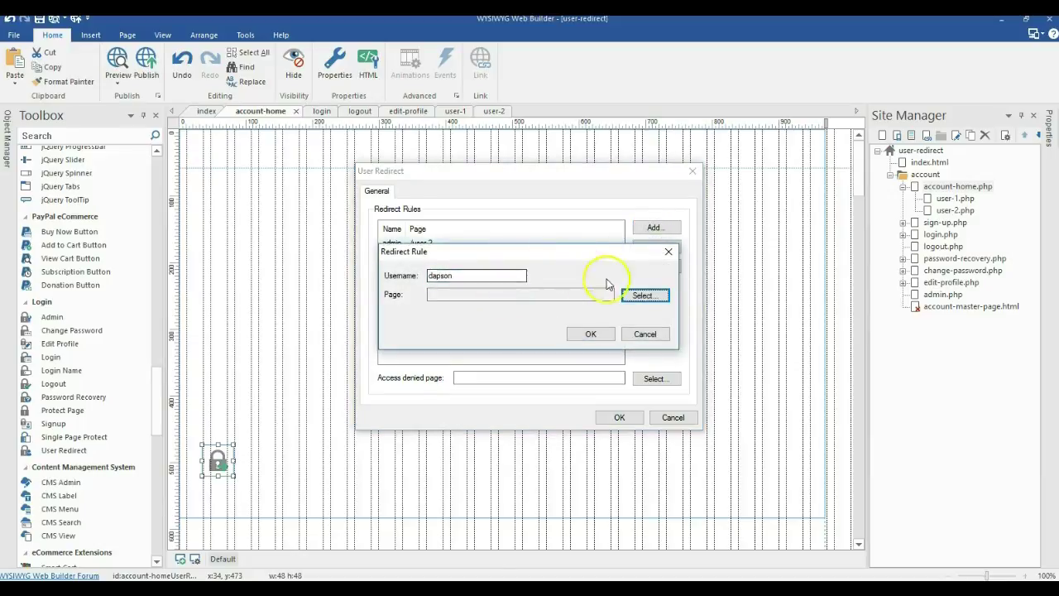
pyautogui.click(642, 296)
pyautogui.doubleClick(465, 225)
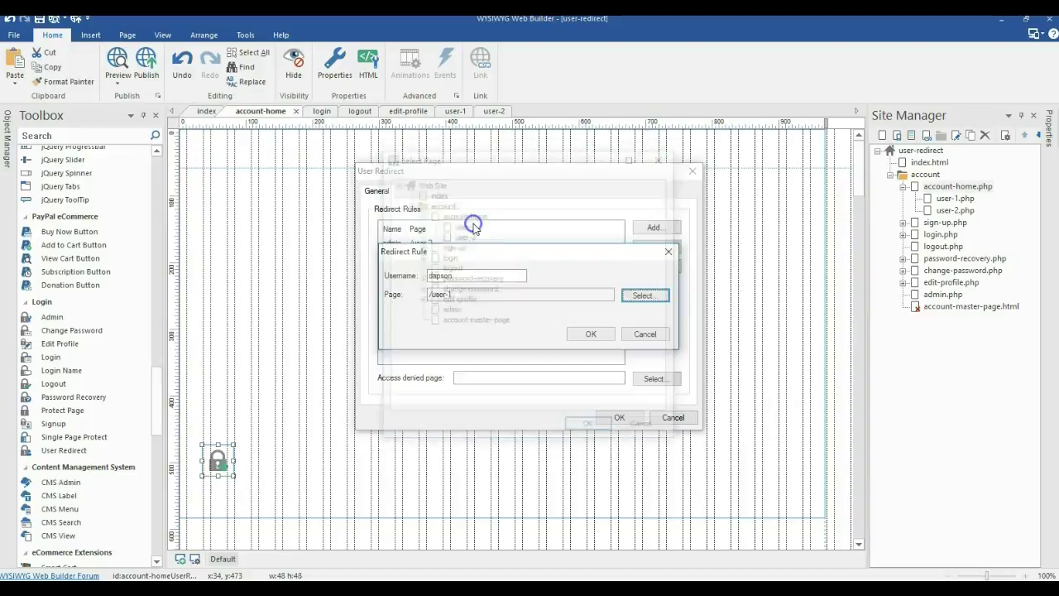
pyautogui.click(590, 336)
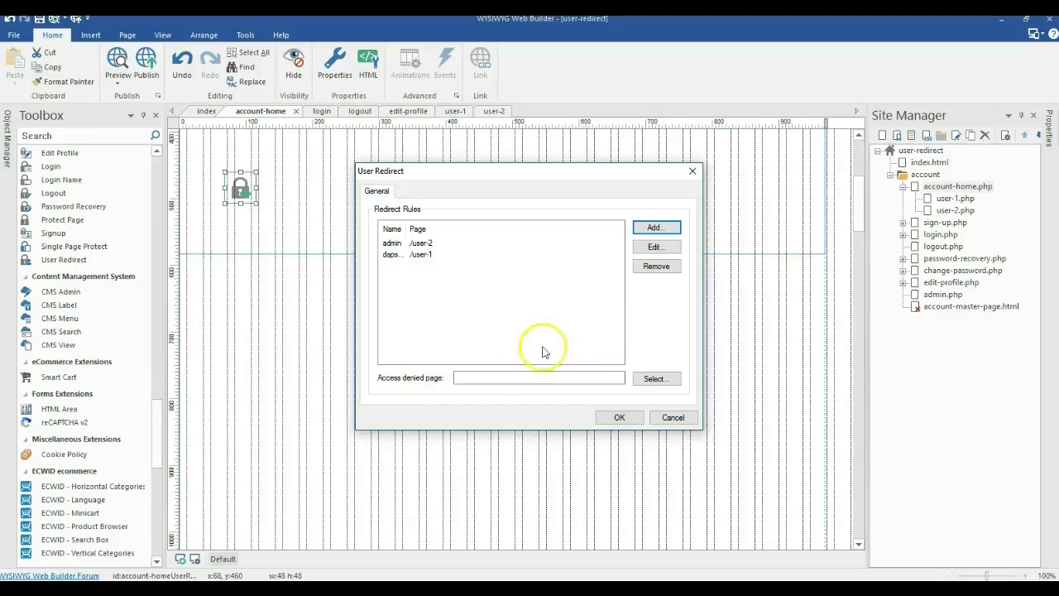
pyautogui.click(653, 382)
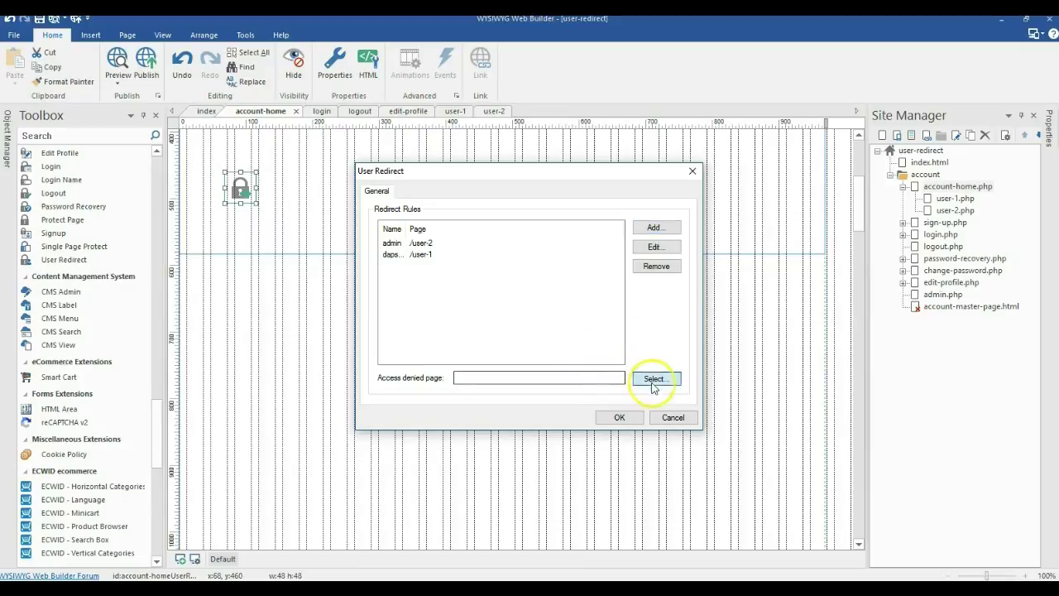
pyautogui.doubleClick(451, 260)
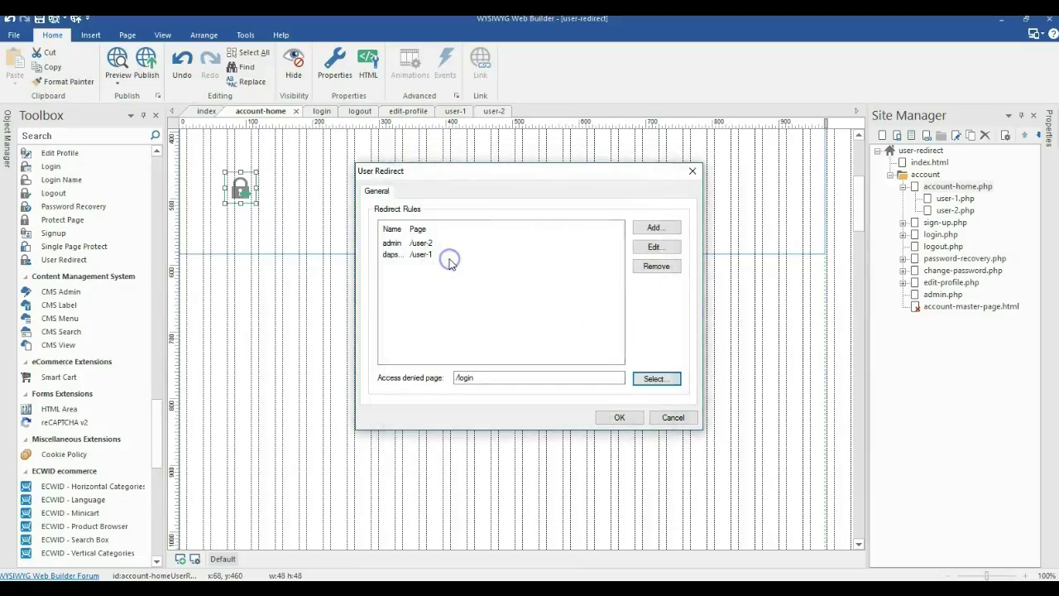
pyautogui.click(617, 418)
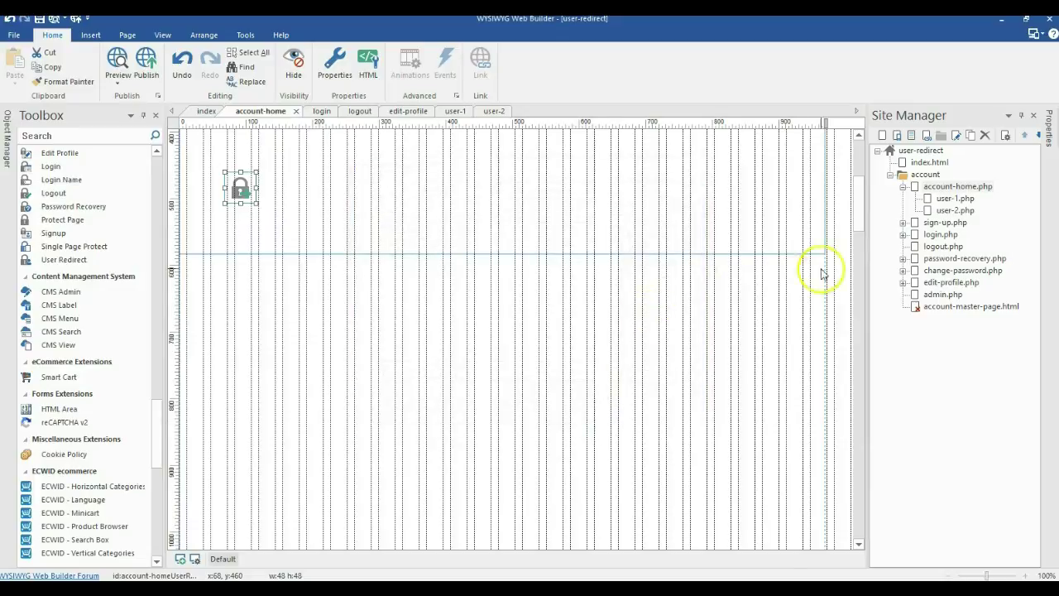
# On login.php, review the Login form's destination page, error page and database settings
pyautogui.doubleClick(930, 235)
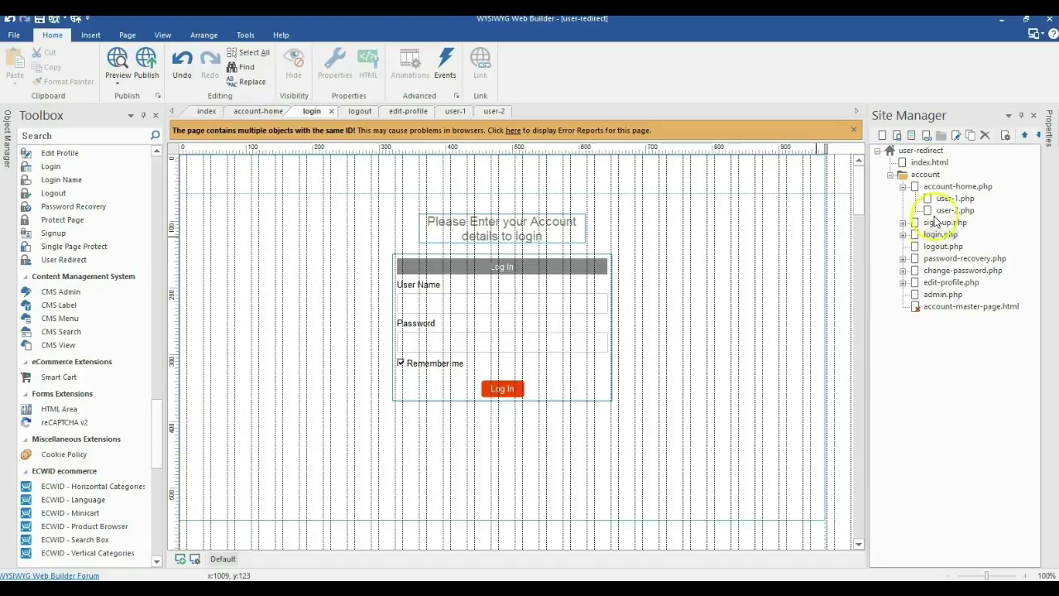
pyautogui.doubleClick(943, 186)
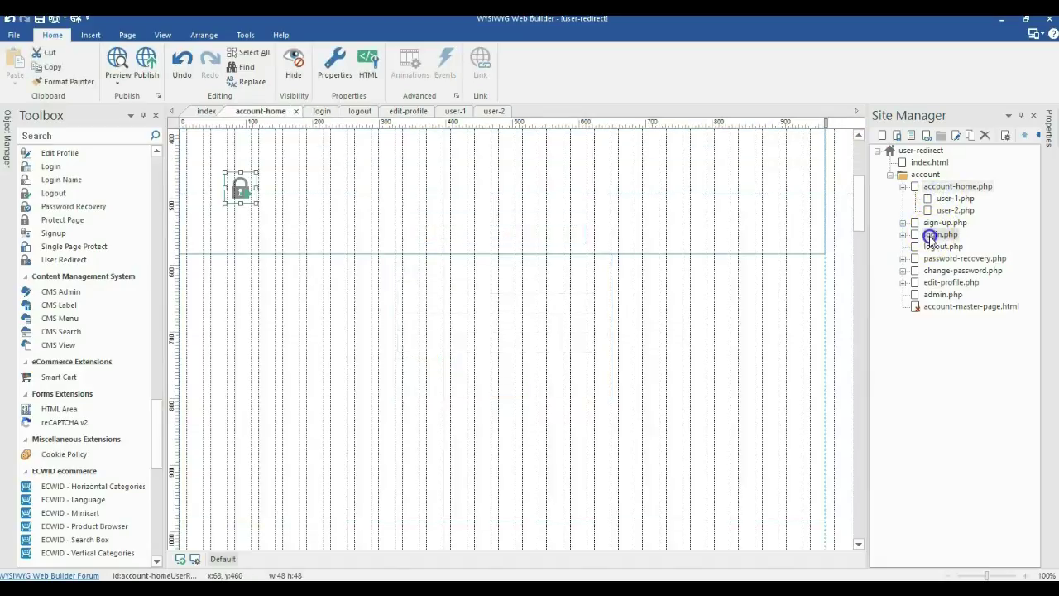
pyautogui.doubleClick(931, 235)
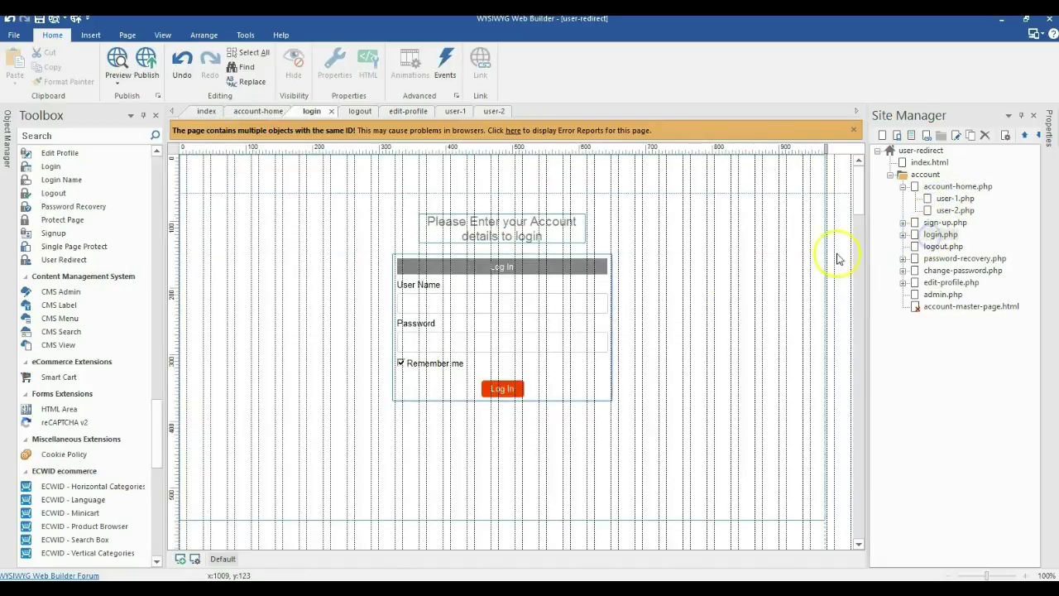
pyautogui.doubleClick(557, 302)
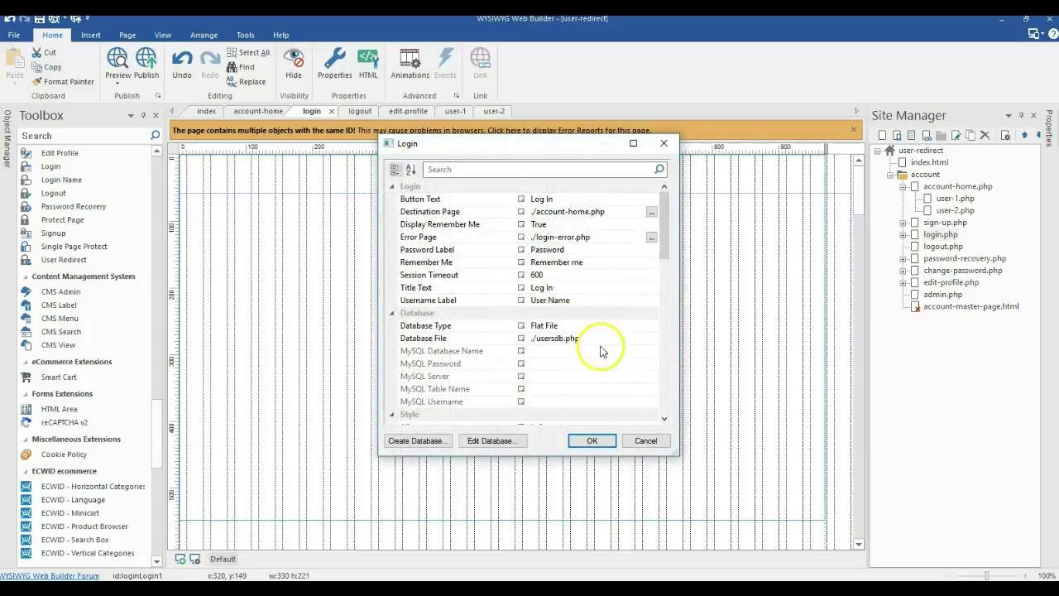
pyautogui.scroll(-2, 591, 323)
pyautogui.scroll(3, 602, 330)
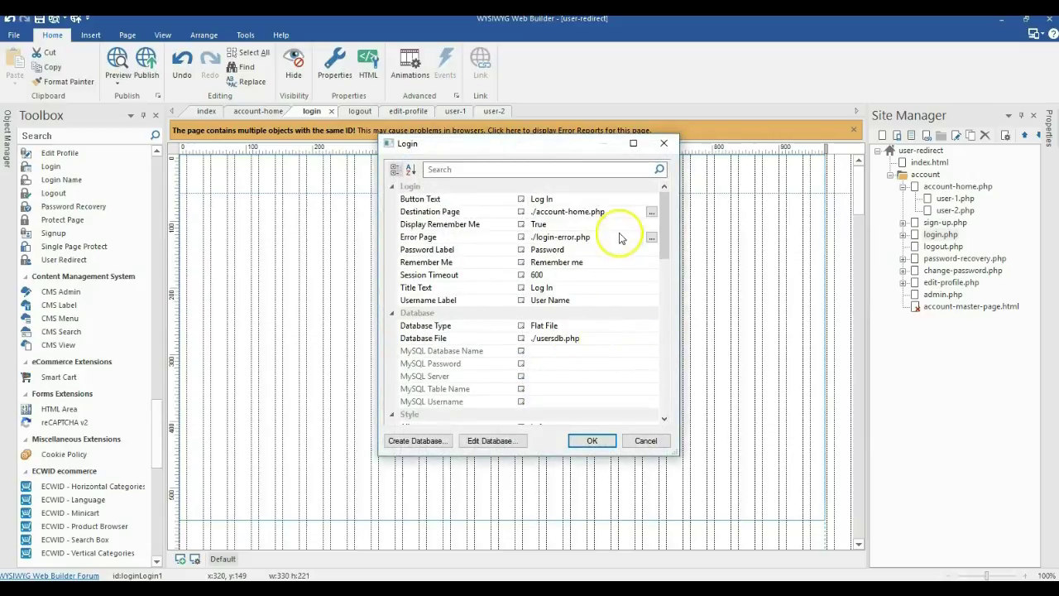
pyautogui.click(593, 440)
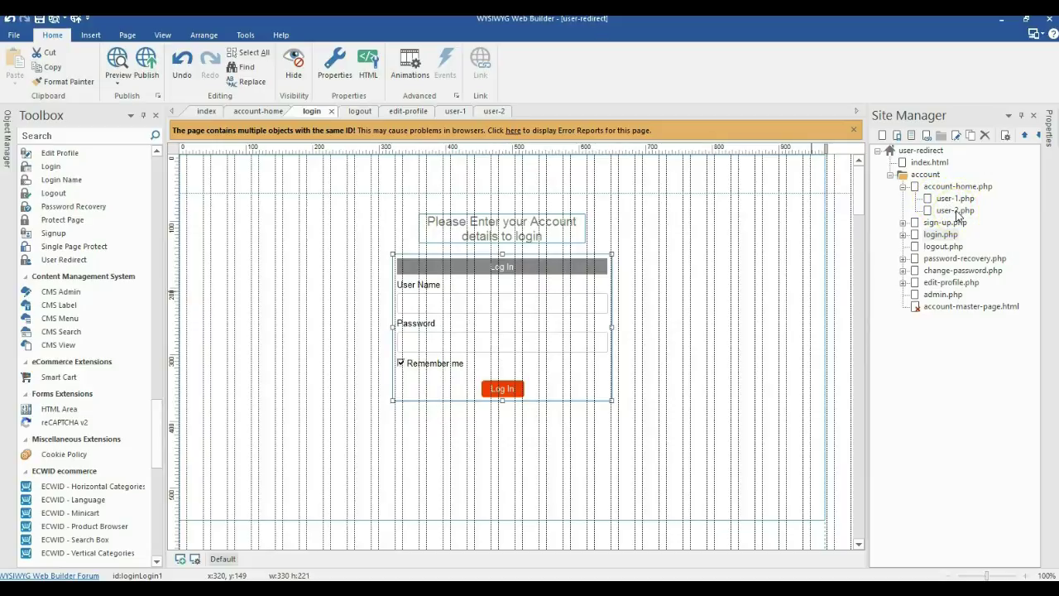
pyautogui.doubleClick(951, 187)
# On user-1.php, draw a YouTube video box just below the Congratulations message
pyautogui.doubleClick(946, 200)
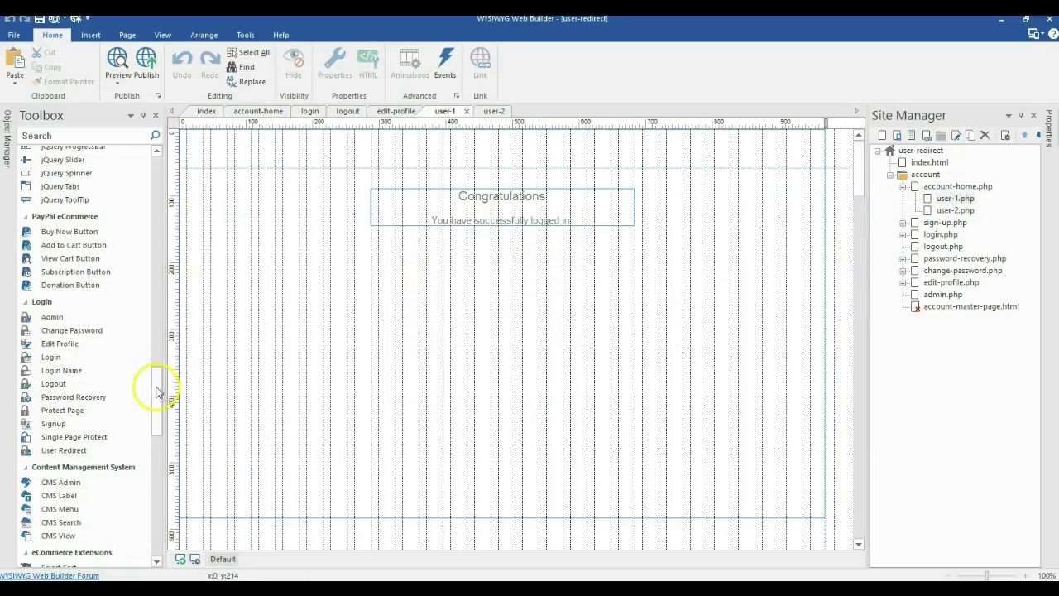
pyautogui.moveTo(160, 380); pyautogui.dragTo(185, 170)
pyautogui.scroll(-12, 90, 224)
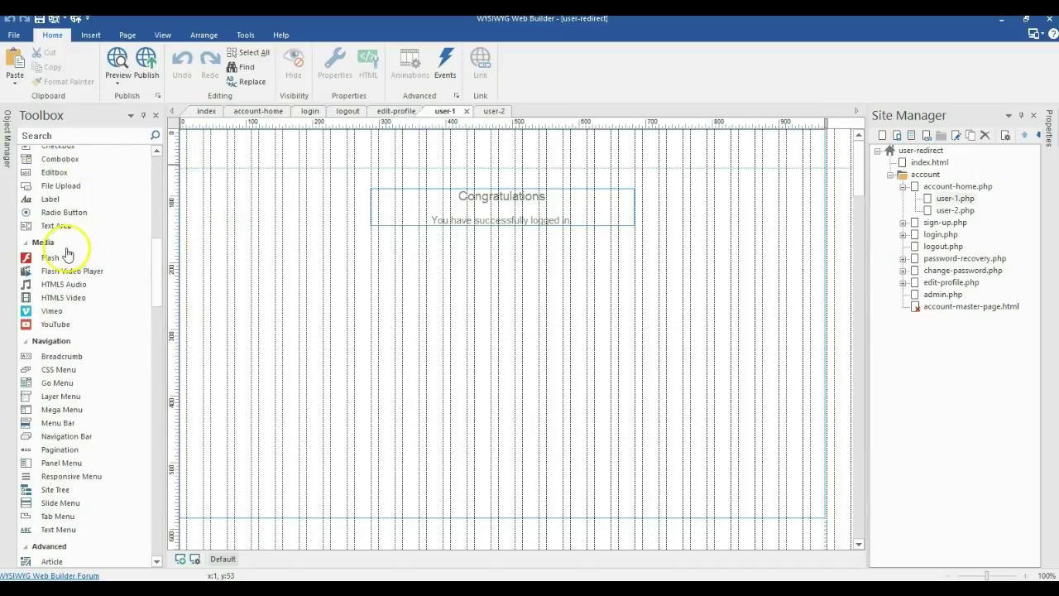
pyautogui.click(55, 325)
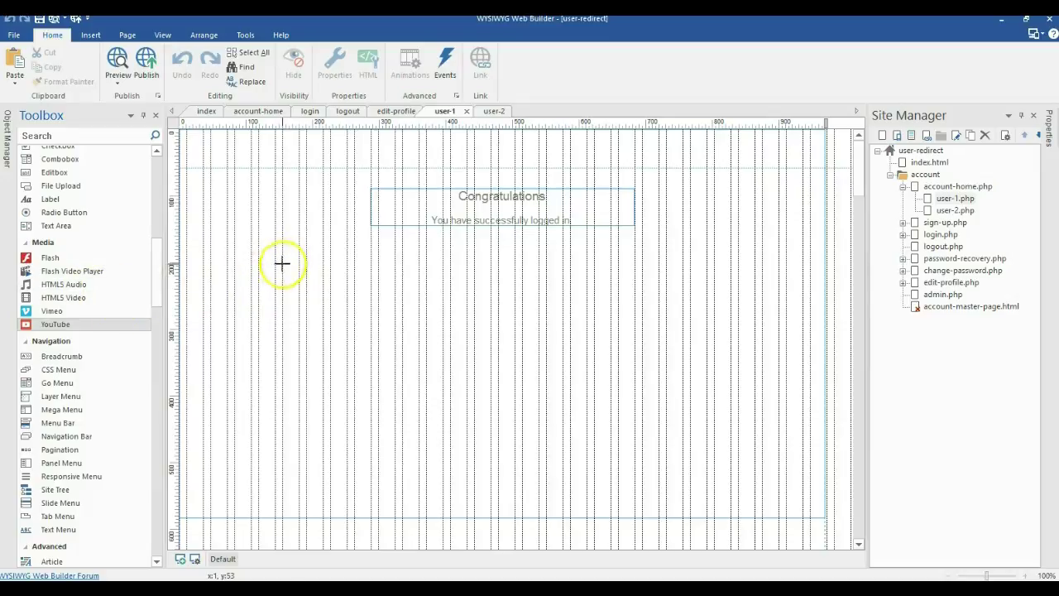
pyautogui.moveTo(282, 263)
pyautogui.mouseDown()
pyautogui.moveTo(486, 397)
pyautogui.moveTo(609, 436)
pyautogui.mouseUp()
pyautogui.moveTo(458, 334); pyautogui.dragTo(515, 314)
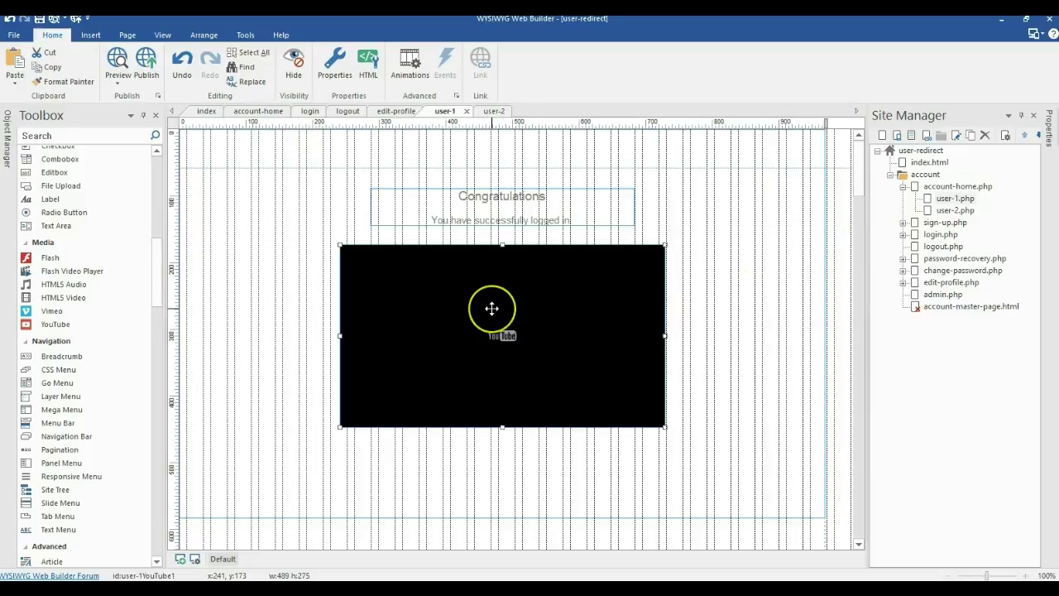
pyautogui.doubleClick(954, 210)
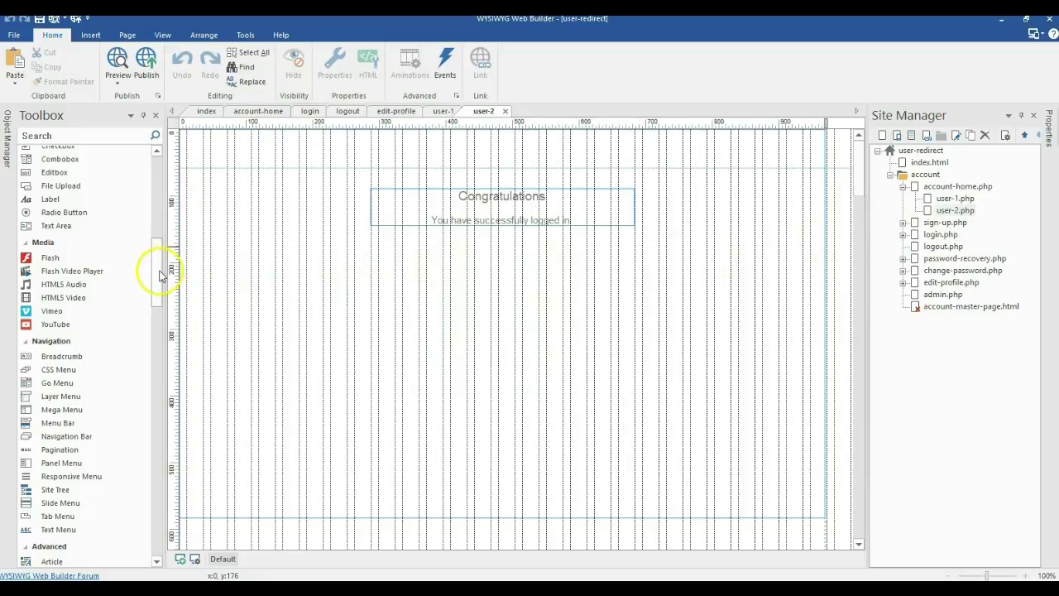
# Draw a blue rectangle on the user-2 page near its left edge
pyautogui.moveTo(160, 276)
pyautogui.mouseDown()
pyautogui.moveTo(170, 185)
pyautogui.moveTo(156, 225)
pyautogui.mouseUp()
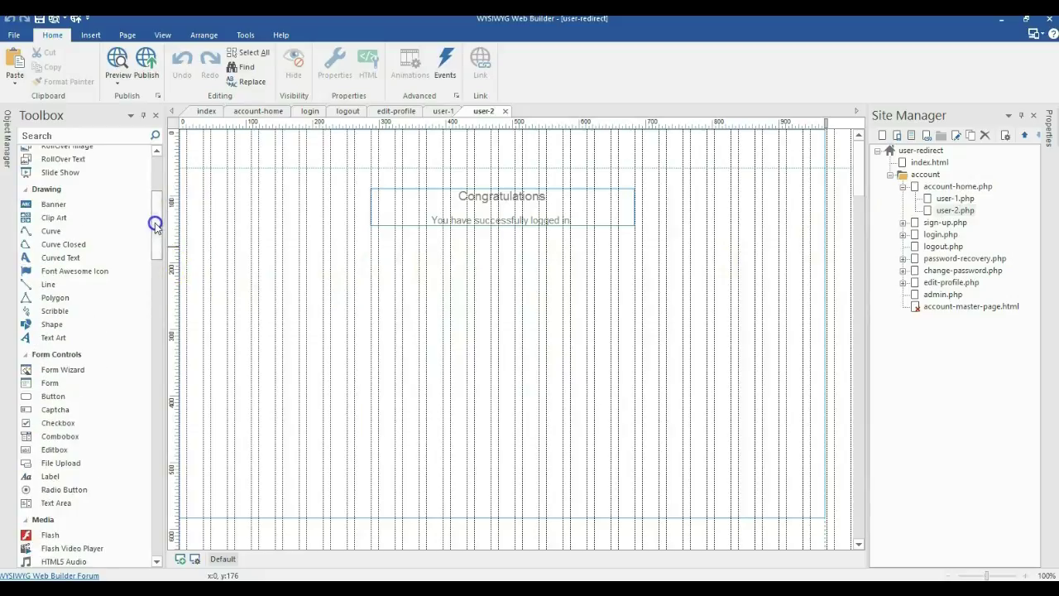
pyautogui.scroll(-1, 55, 310)
pyautogui.click(51, 307)
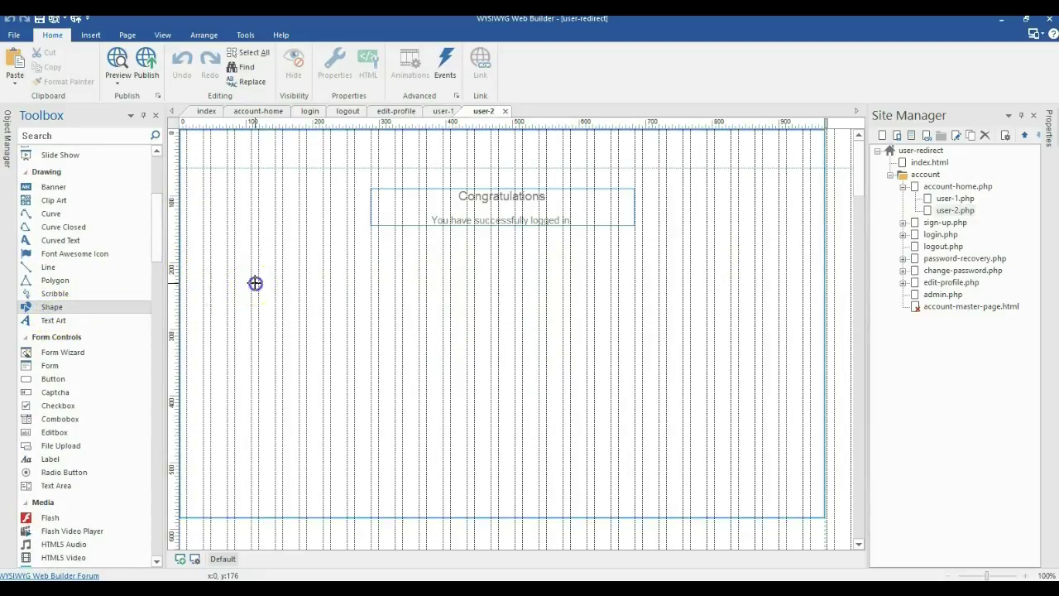
pyautogui.moveTo(255, 283); pyautogui.dragTo(473, 399)
pyautogui.moveTo(351, 339)
pyautogui.mouseDown()
pyautogui.moveTo(283, 330)
pyautogui.moveTo(326, 303)
pyautogui.mouseUp()
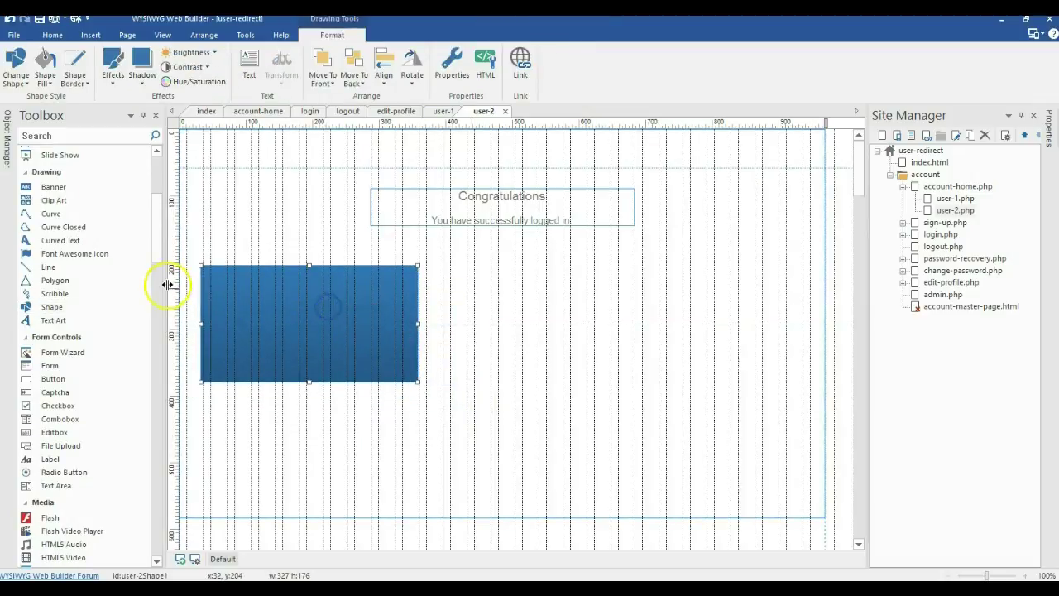
# Add a wide text box right of the rectangle filled with Lorem Ipsum paragraphs
pyautogui.scroll(5, 133, 253)
pyautogui.click(78, 290)
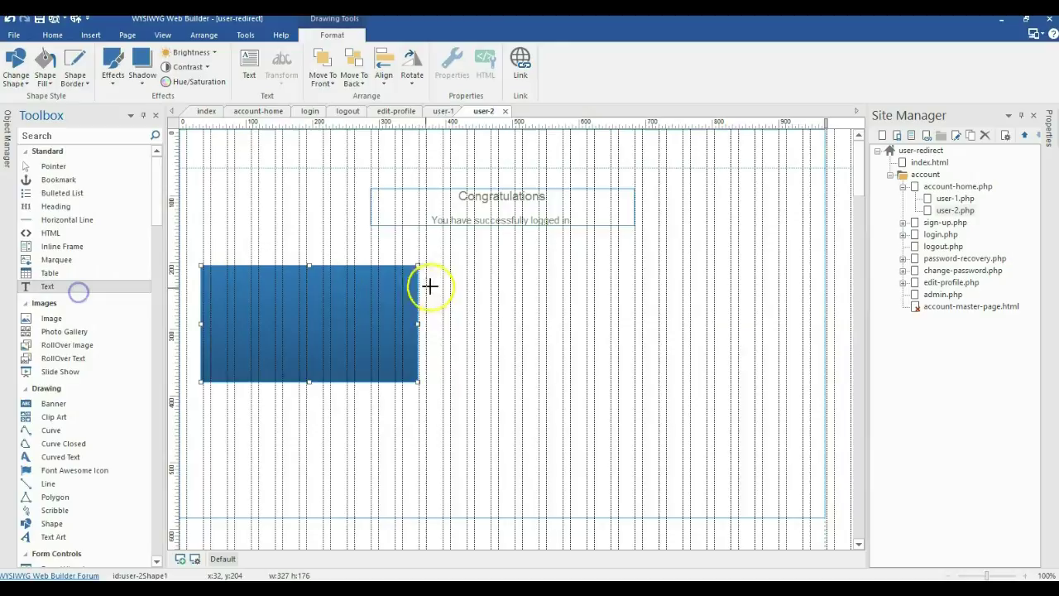
pyautogui.click(469, 278)
pyautogui.click(711, 283)
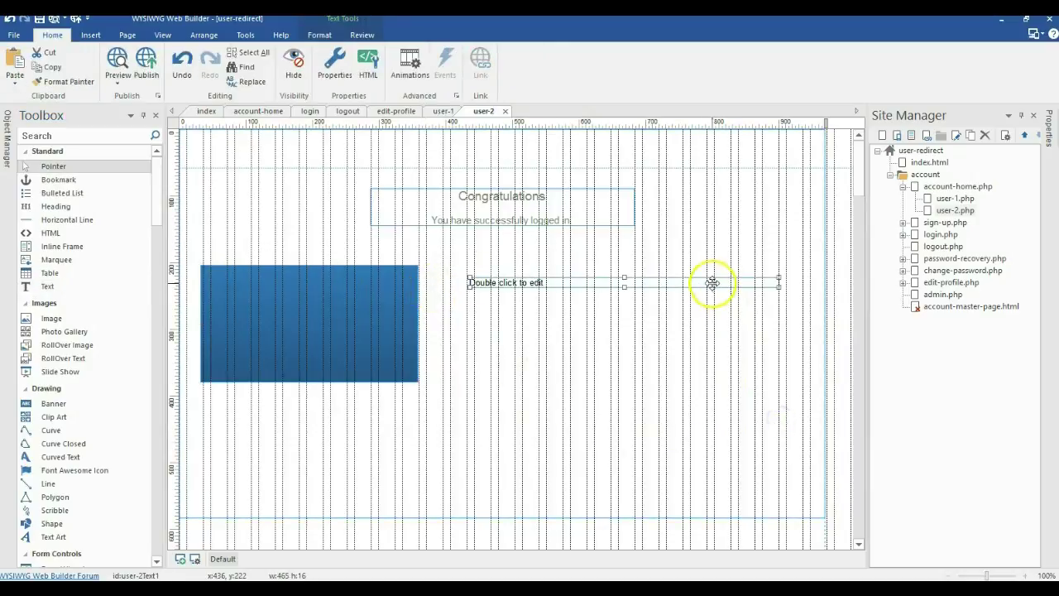
pyautogui.doubleClick(598, 282)
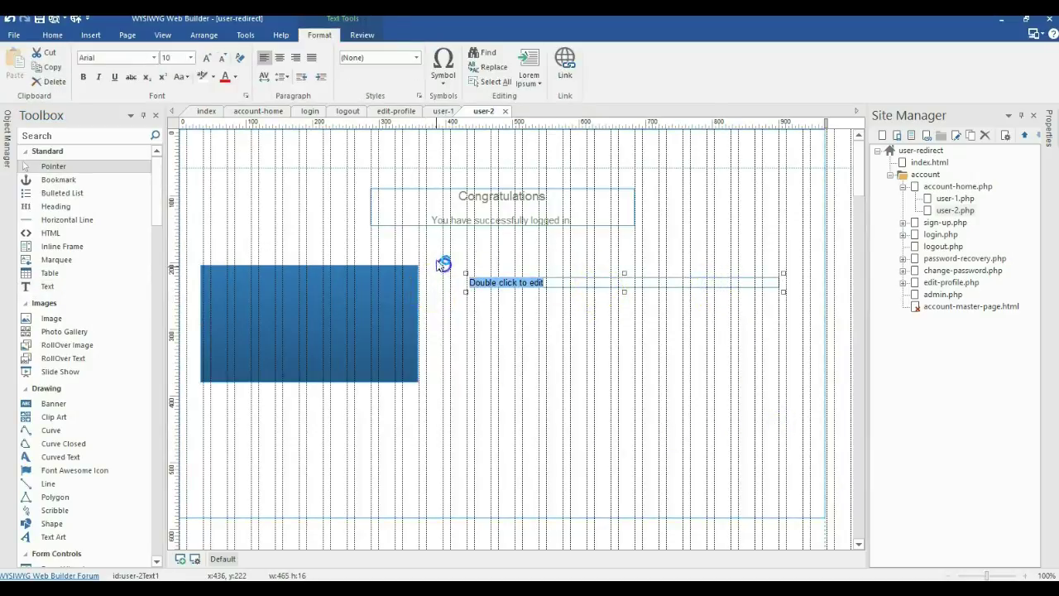
pyautogui.click(534, 77)
pyautogui.click(542, 153)
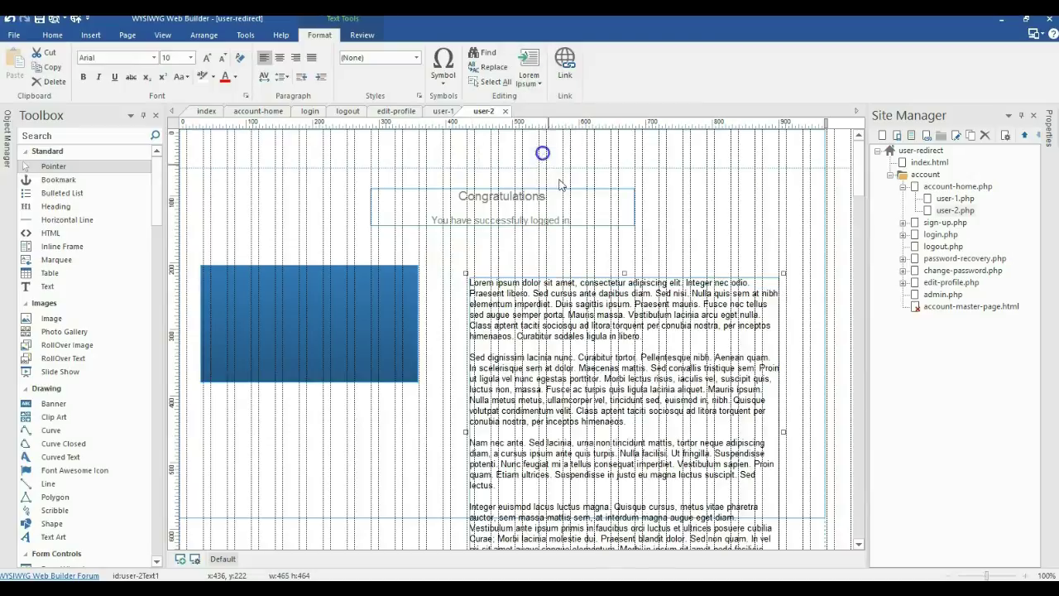
pyautogui.click(454, 384)
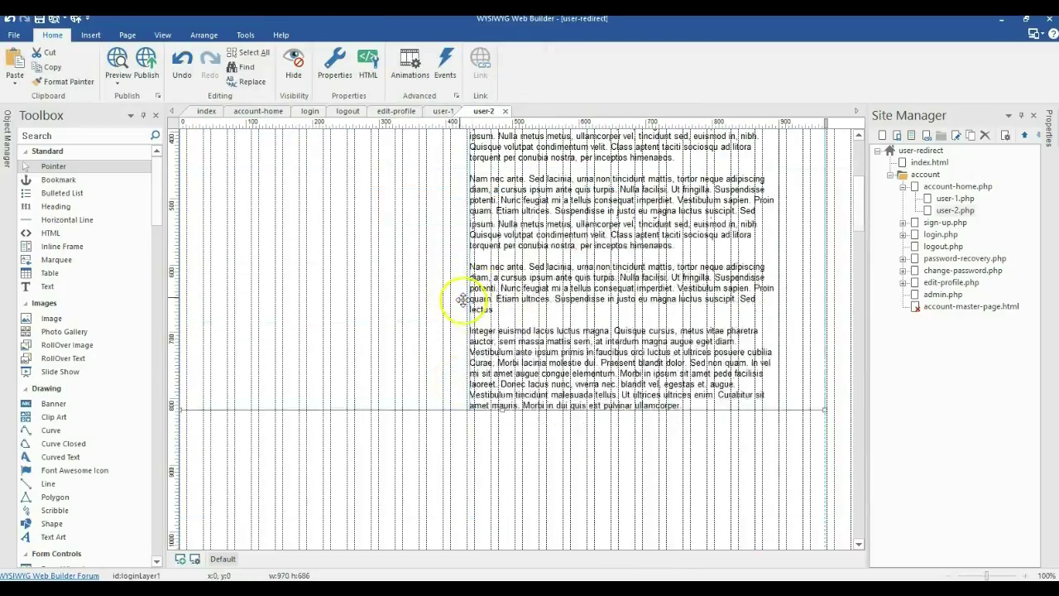
# Extend the page height and position the text block beside the blue box
pyautogui.scroll(-2, 488, 356)
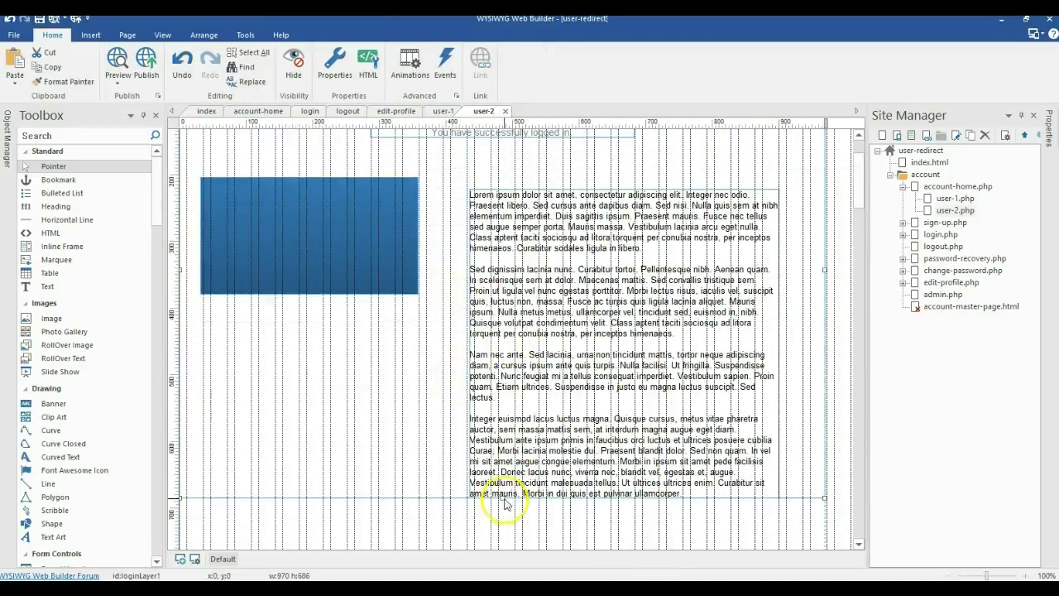
pyautogui.moveTo(505, 499); pyautogui.dragTo(503, 551)
pyautogui.click(409, 418)
pyautogui.scroll(2, 486, 366)
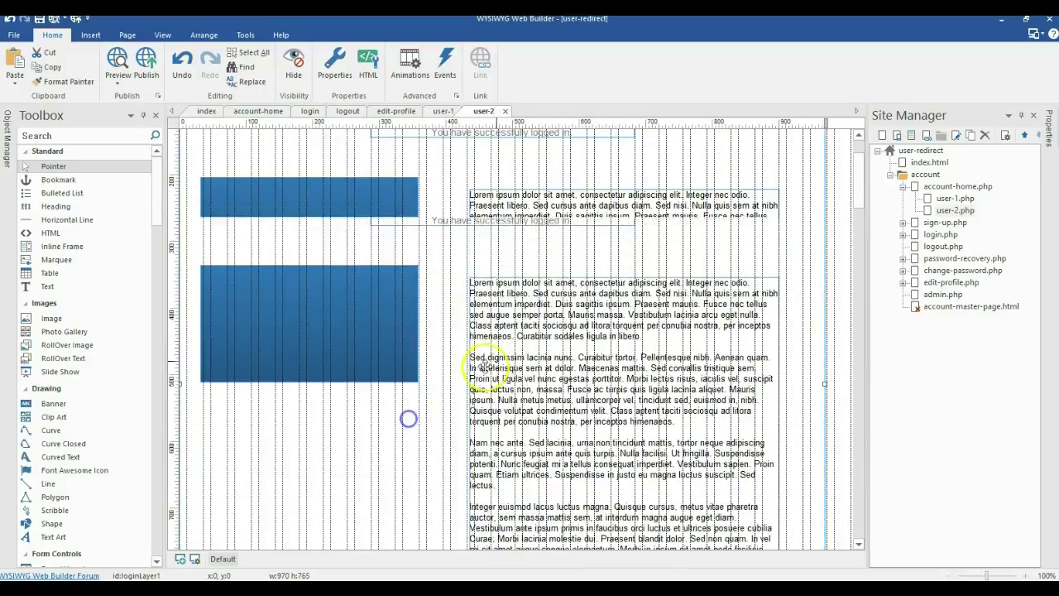
pyautogui.moveTo(469, 411); pyautogui.dragTo(421, 433)
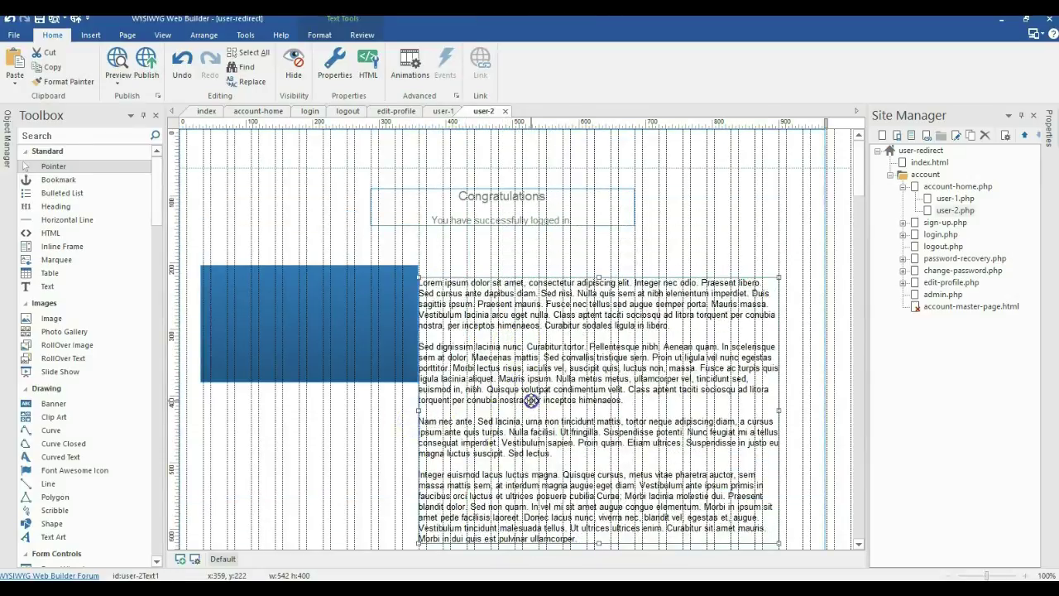
pyautogui.moveTo(531, 401); pyautogui.dragTo(555, 388)
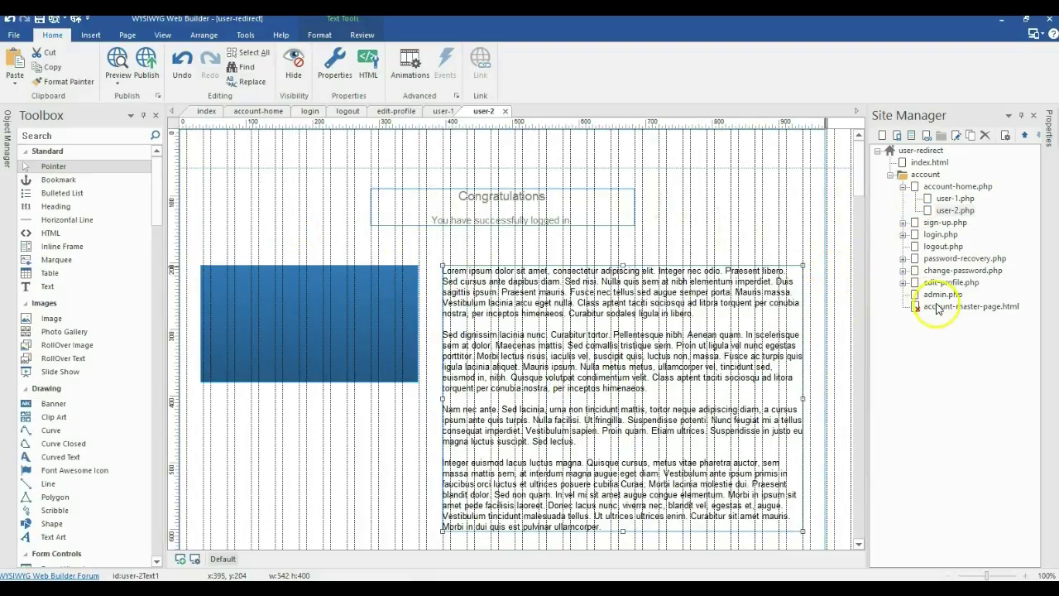
# Set account-master-page as the master frame of the user-2 page
pyautogui.rightClick(839, 268)
pyautogui.click(866, 440)
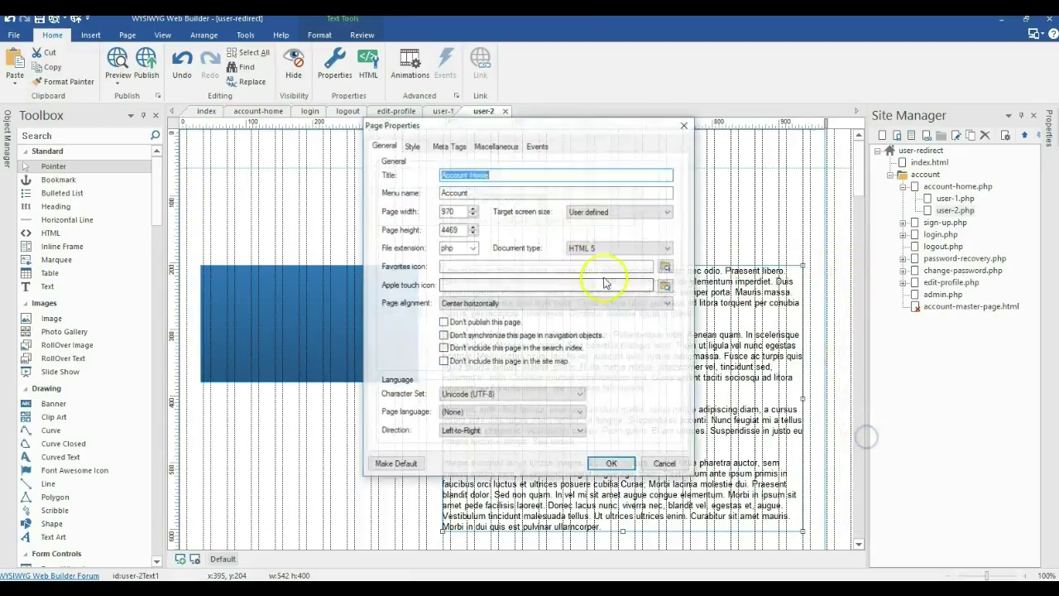
pyautogui.click(496, 145)
pyautogui.click(593, 178)
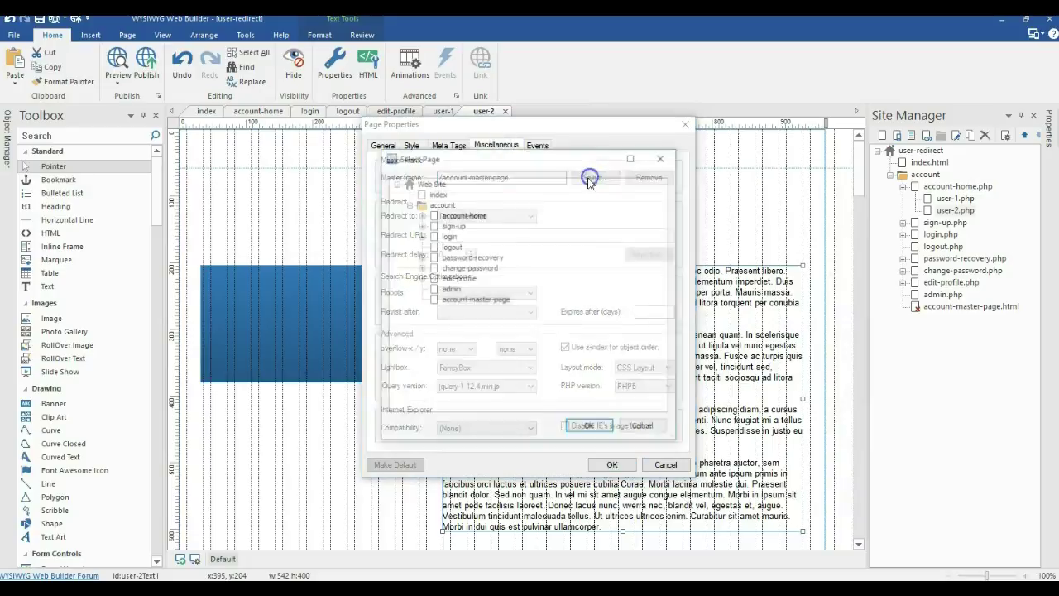
pyautogui.doubleClick(488, 301)
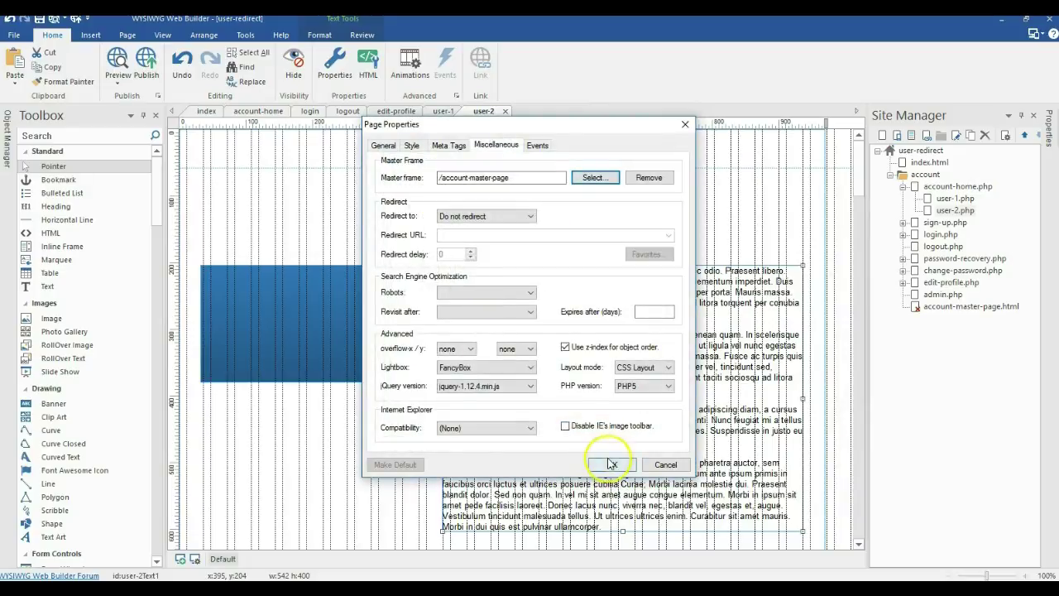
pyautogui.click(610, 464)
# Give the user-1 page the same account-master-page master frame
pyautogui.doubleClick(953, 198)
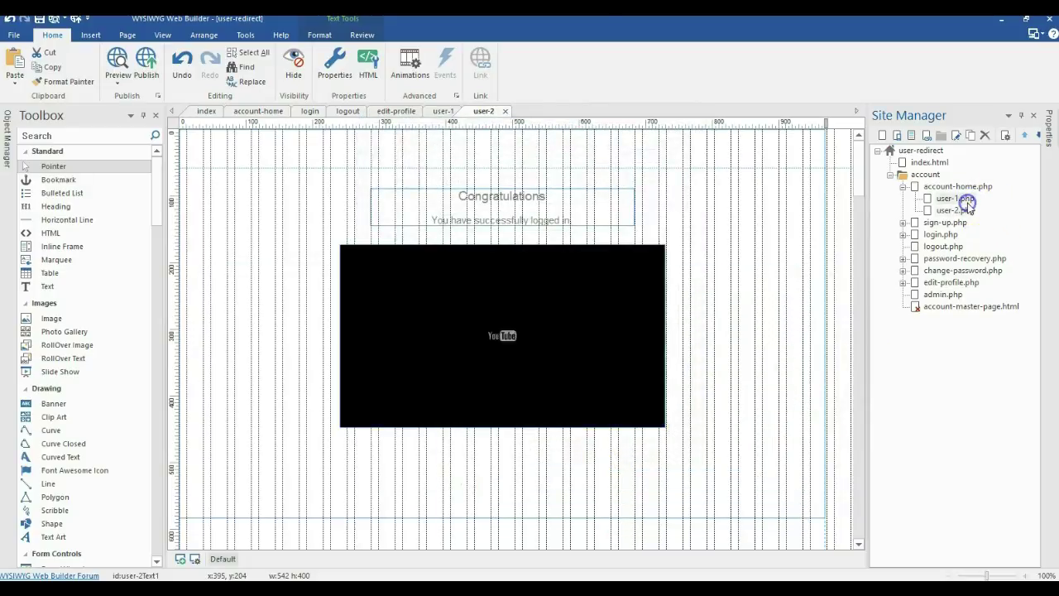
pyautogui.rightClick(843, 248)
pyautogui.click(866, 422)
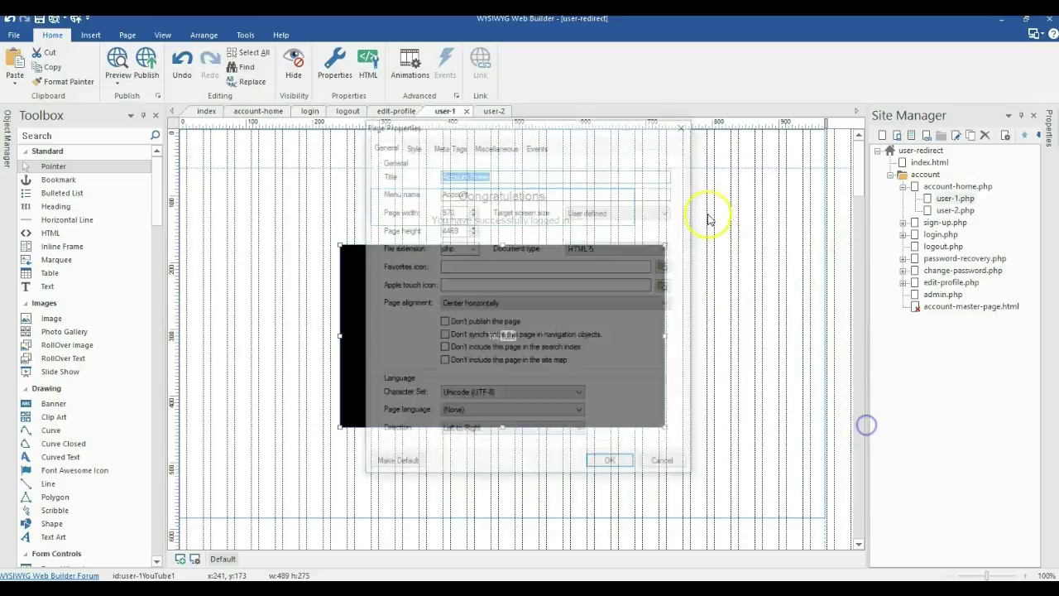
pyautogui.click(500, 145)
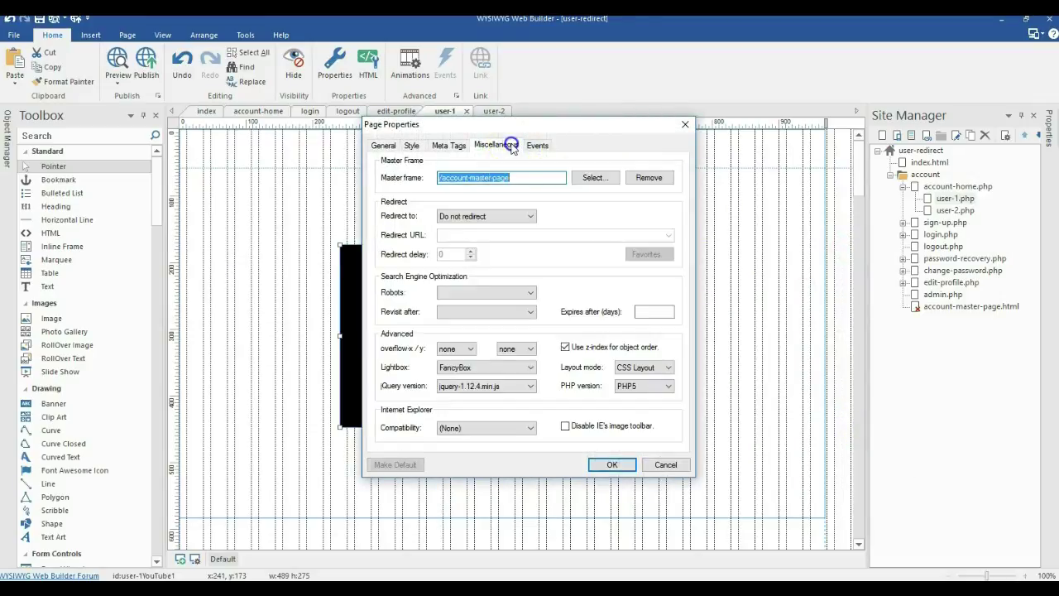
pyautogui.click(591, 180)
pyautogui.doubleClick(451, 301)
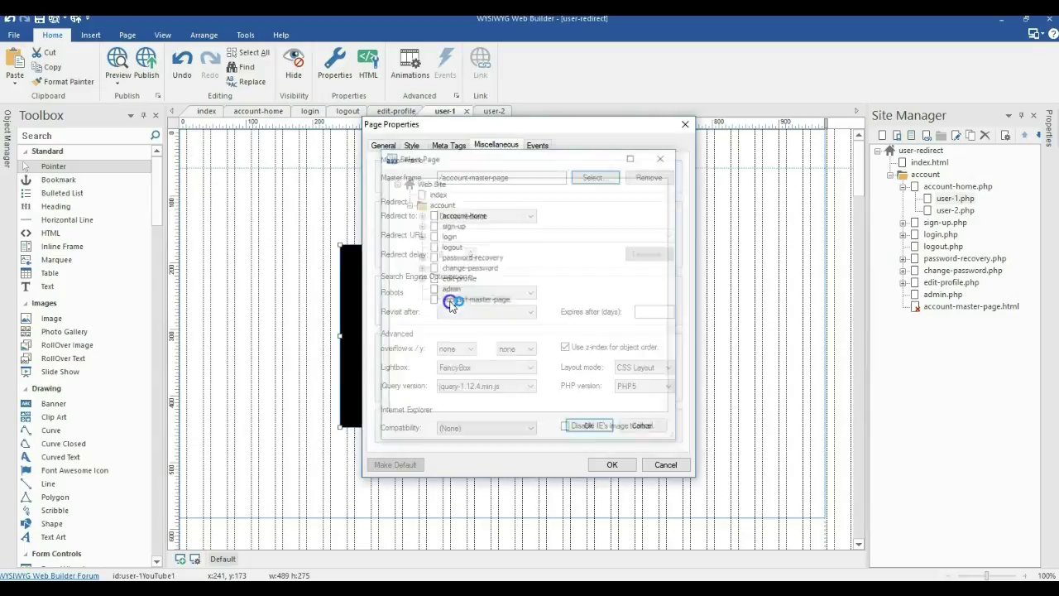
pyautogui.click(606, 462)
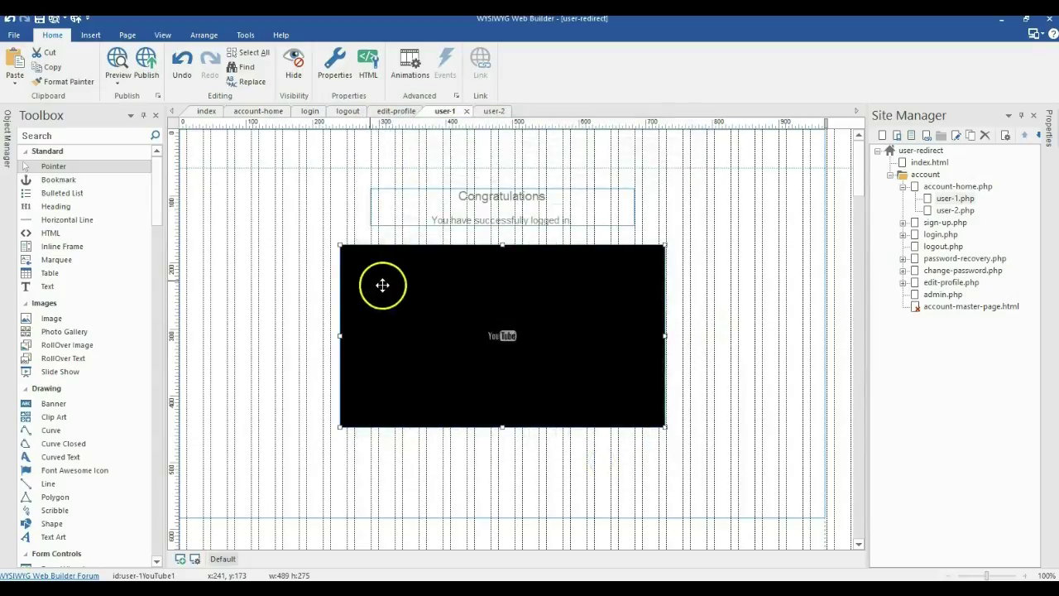
pyautogui.click(964, 202)
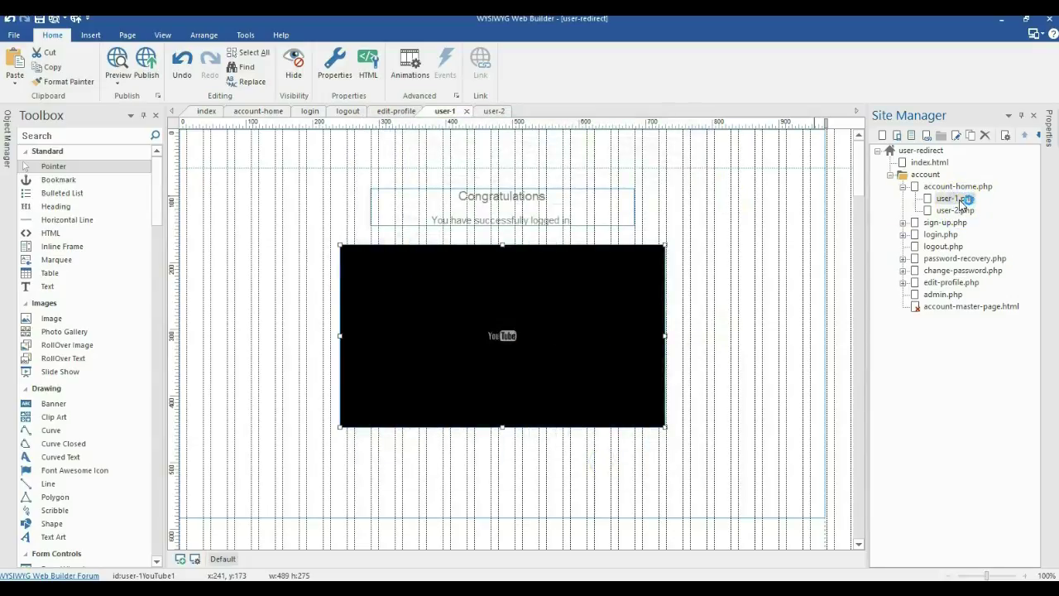
pyautogui.scroll(-12, 124, 226)
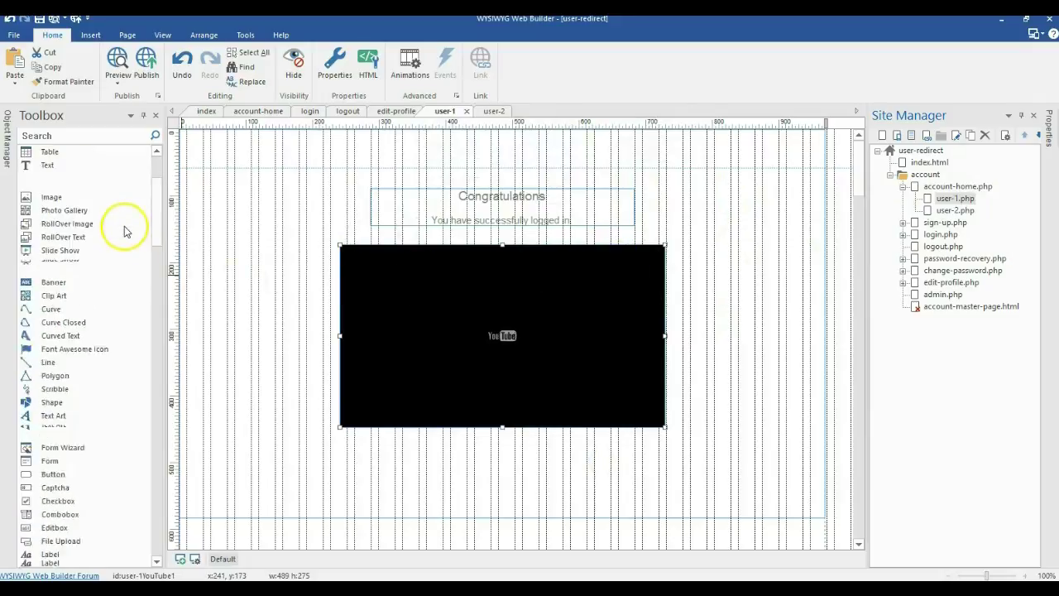
pyautogui.scroll(-15, 124, 226)
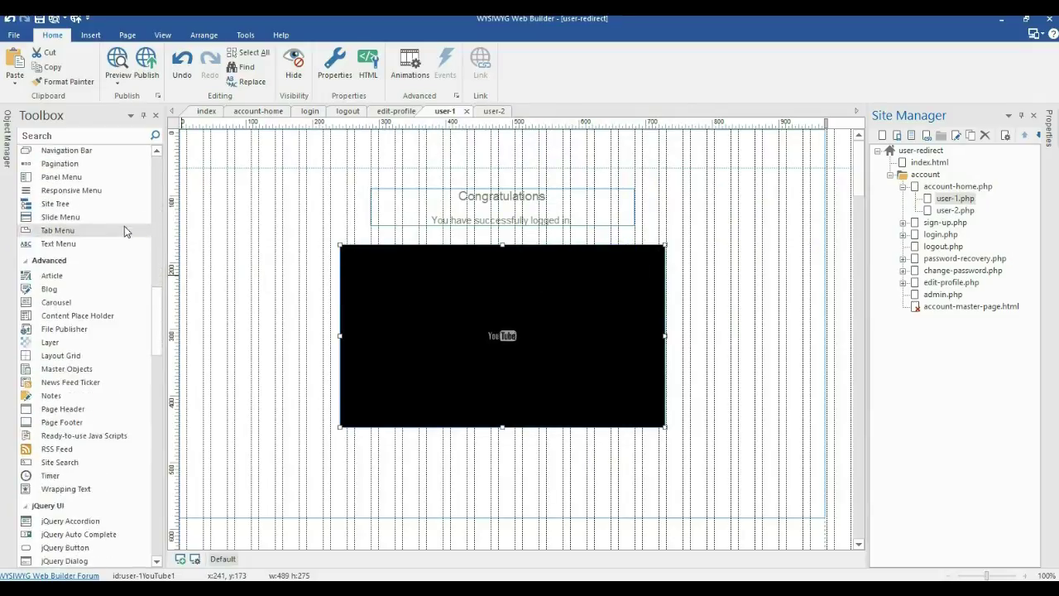
pyautogui.scroll(-6, 124, 226)
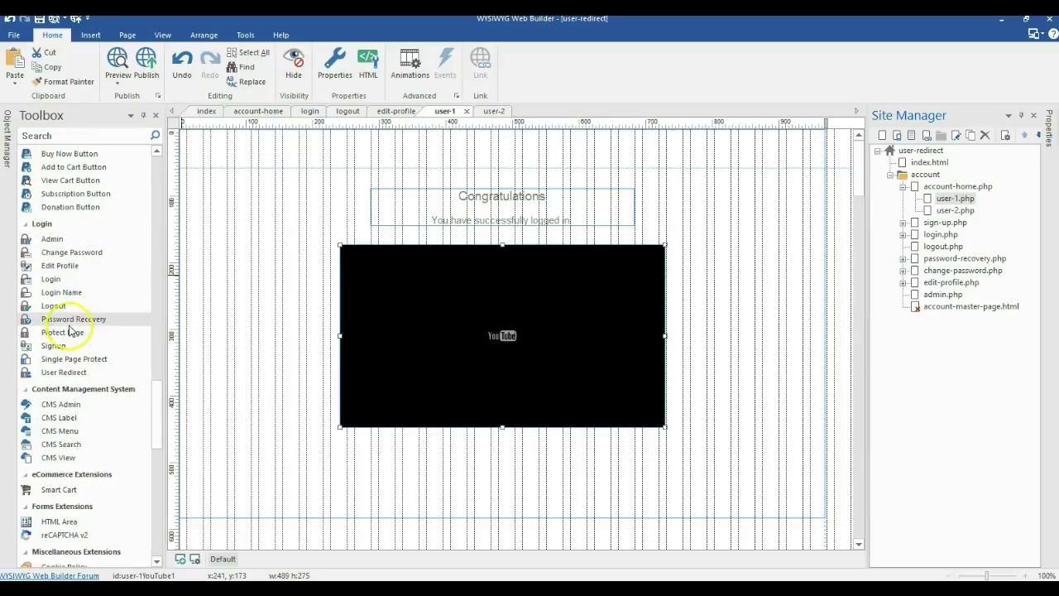
# Add a Protect Page object to user-1 with login as the access denied page
pyautogui.click(63, 332)
pyautogui.click(193, 443)
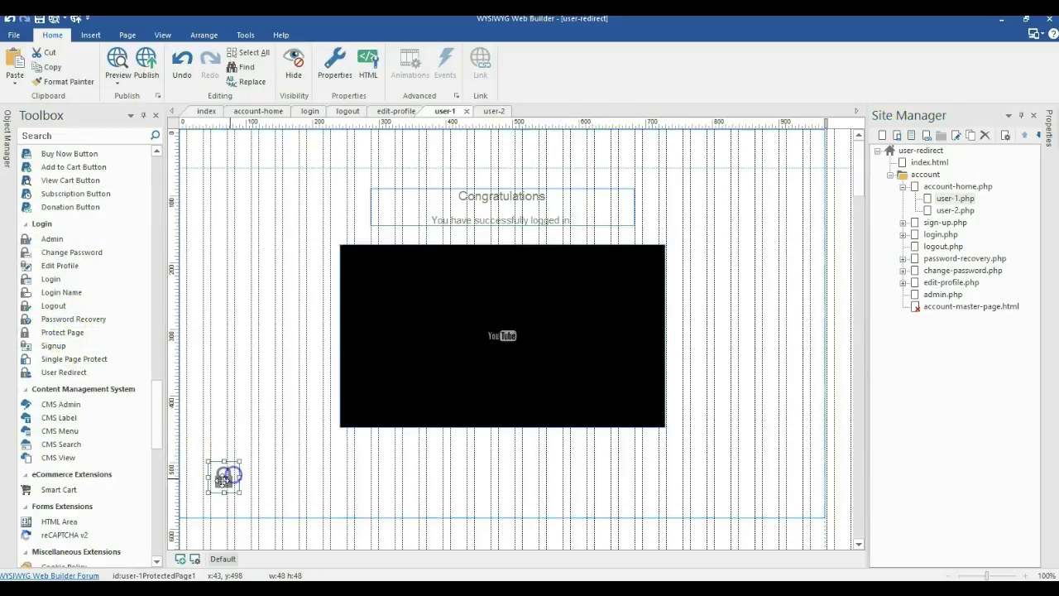
pyautogui.moveTo(224, 476); pyautogui.dragTo(228, 464)
pyautogui.doubleClick(228, 464)
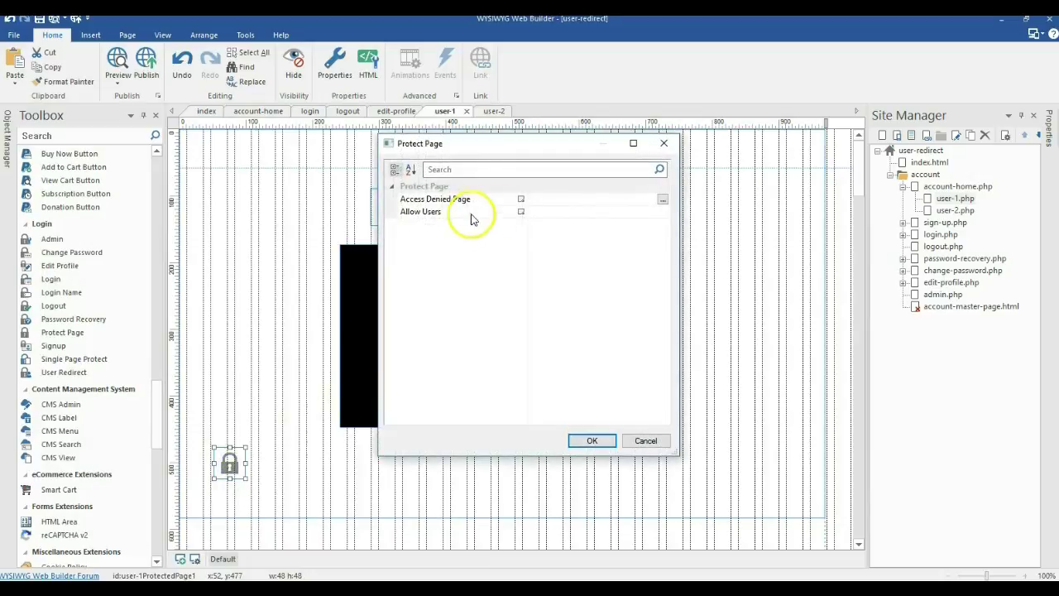
pyautogui.click(661, 199)
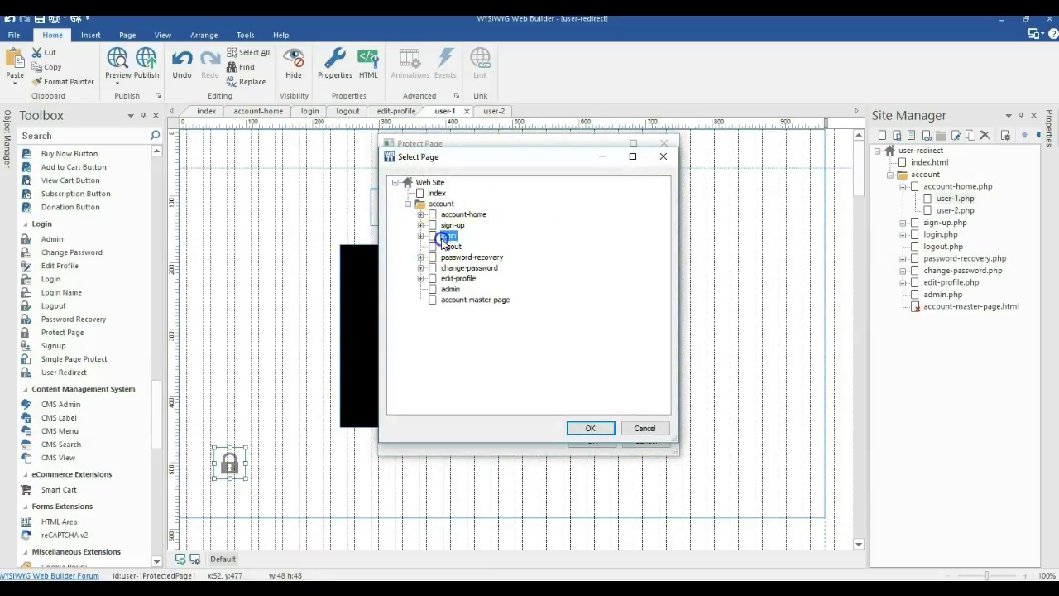
pyautogui.doubleClick(445, 238)
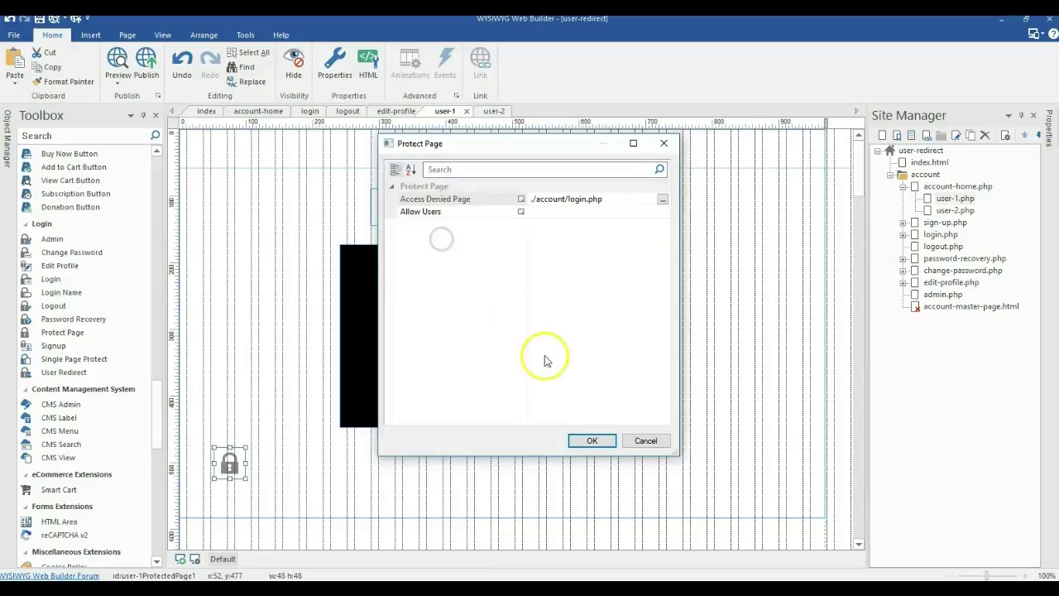
pyautogui.click(590, 440)
pyautogui.moveTo(235, 462); pyautogui.dragTo(231, 467)
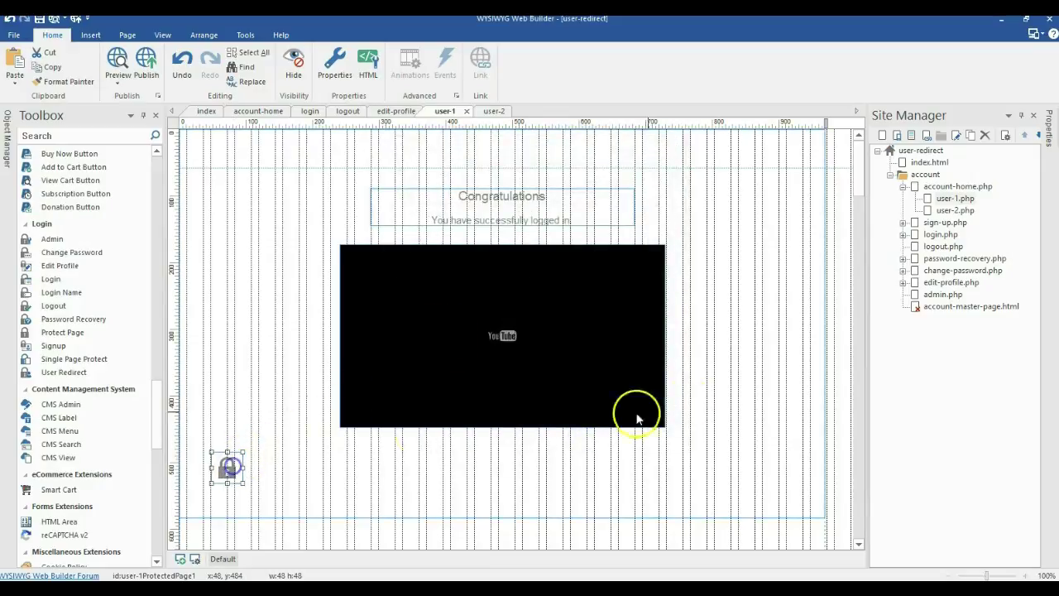
# Add a Protect Page object to user-2, sending denied visitors to account/login.php
pyautogui.doubleClick(951, 211)
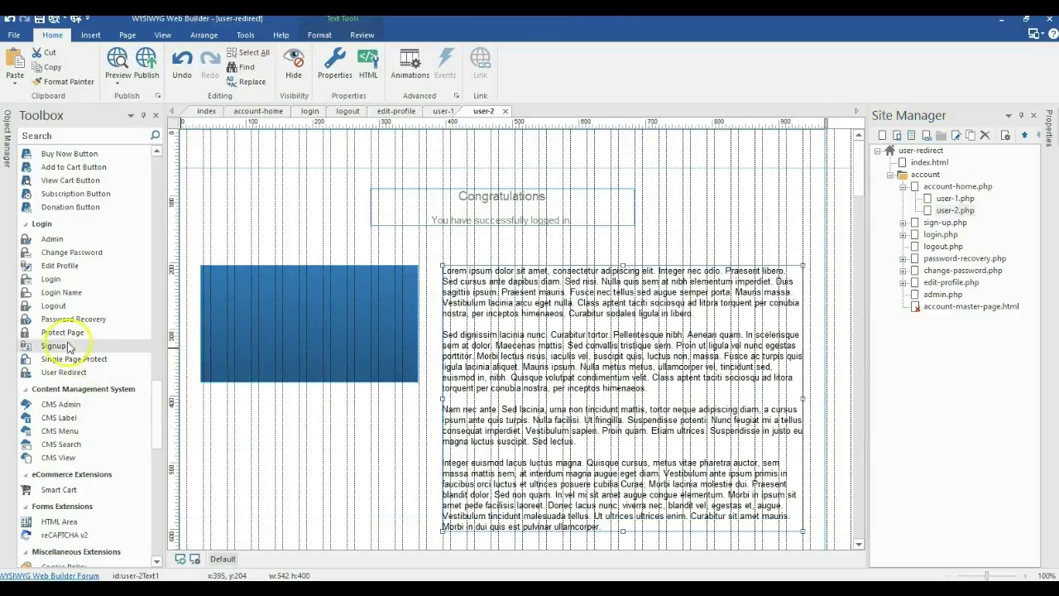
pyautogui.click(62, 332)
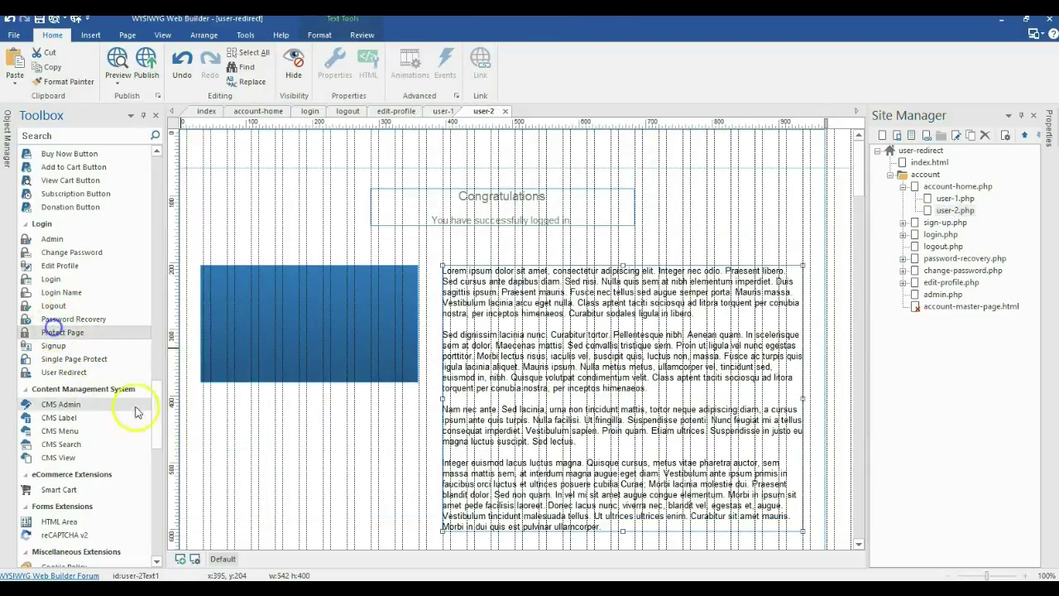
pyautogui.moveTo(210, 499); pyautogui.dragTo(274, 529)
pyautogui.doubleClick(254, 522)
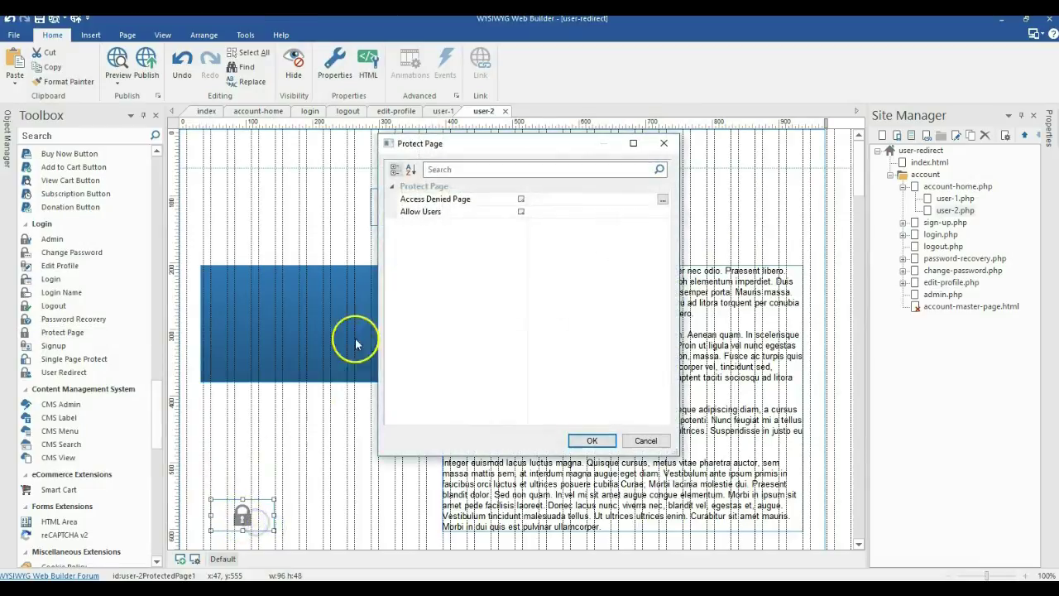
pyautogui.click(662, 199)
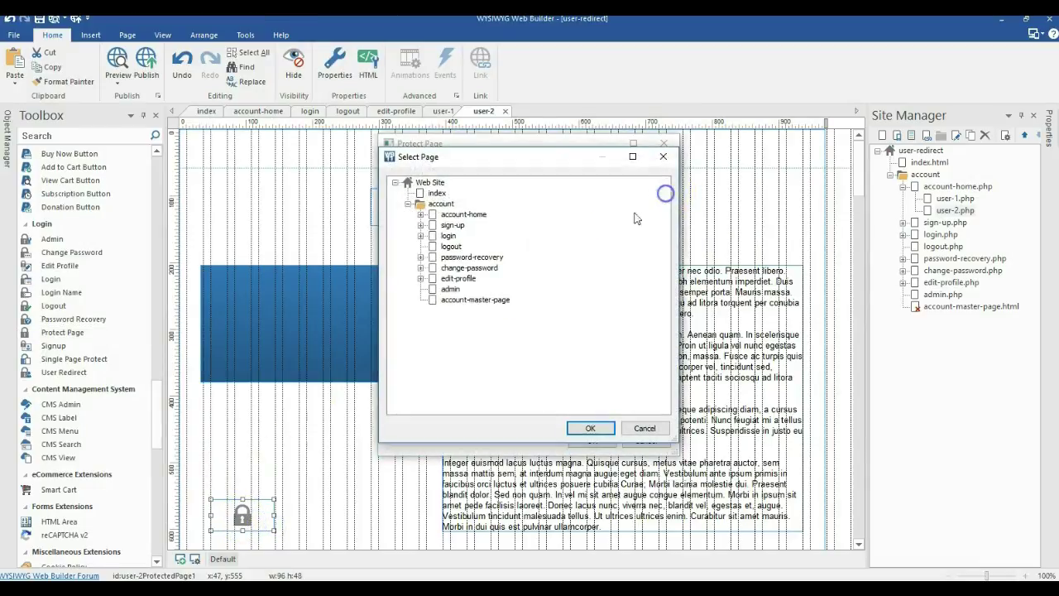
pyautogui.doubleClick(448, 236)
pyautogui.click(585, 441)
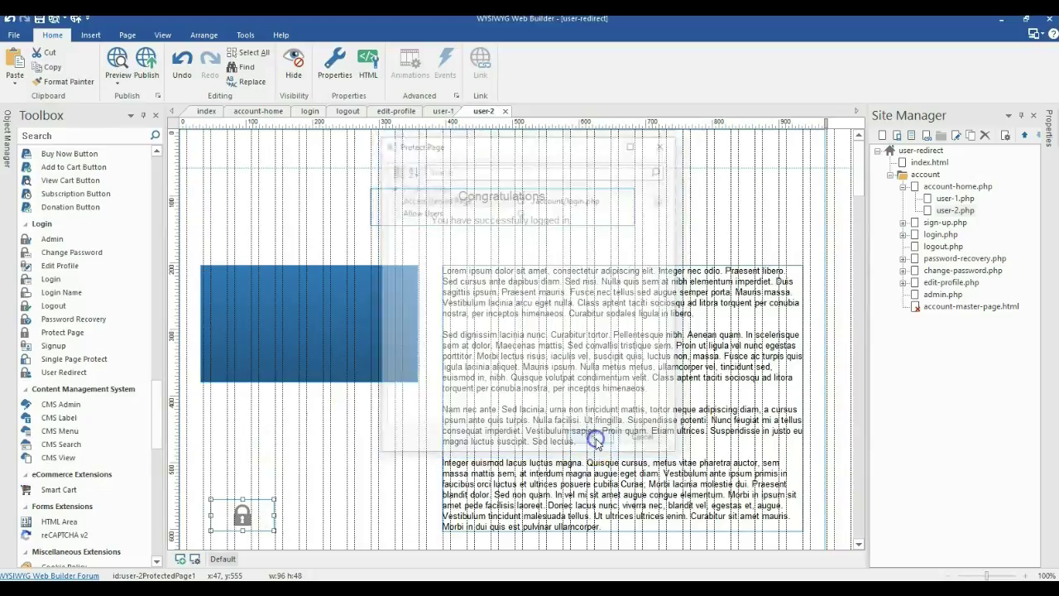
pyautogui.scroll(-2, 579, 287)
pyautogui.scroll(2, 579, 296)
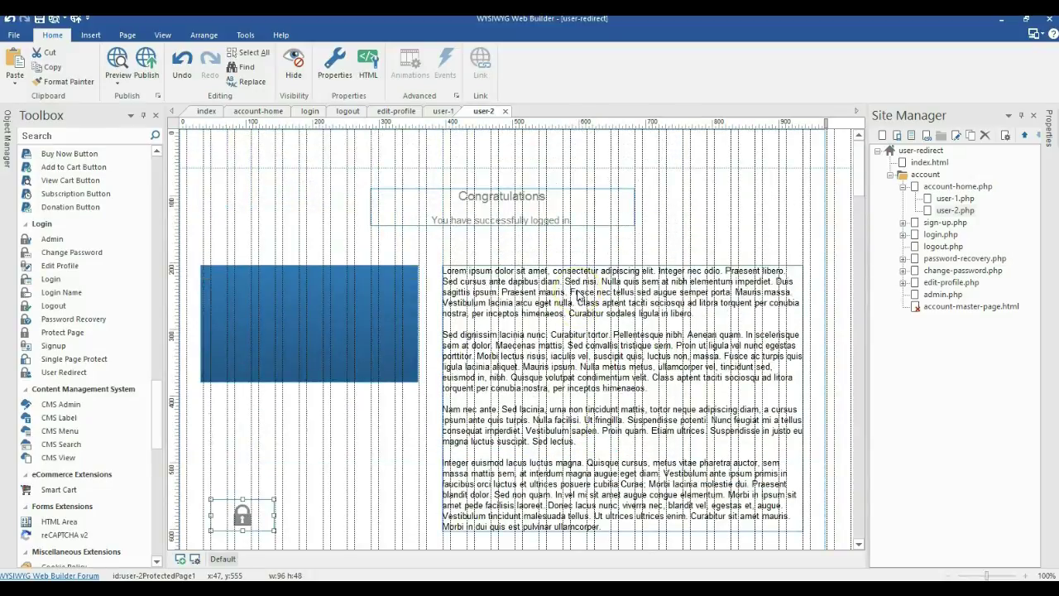
# Publish the entire web site to the local login-tools folder
pyautogui.click(148, 66)
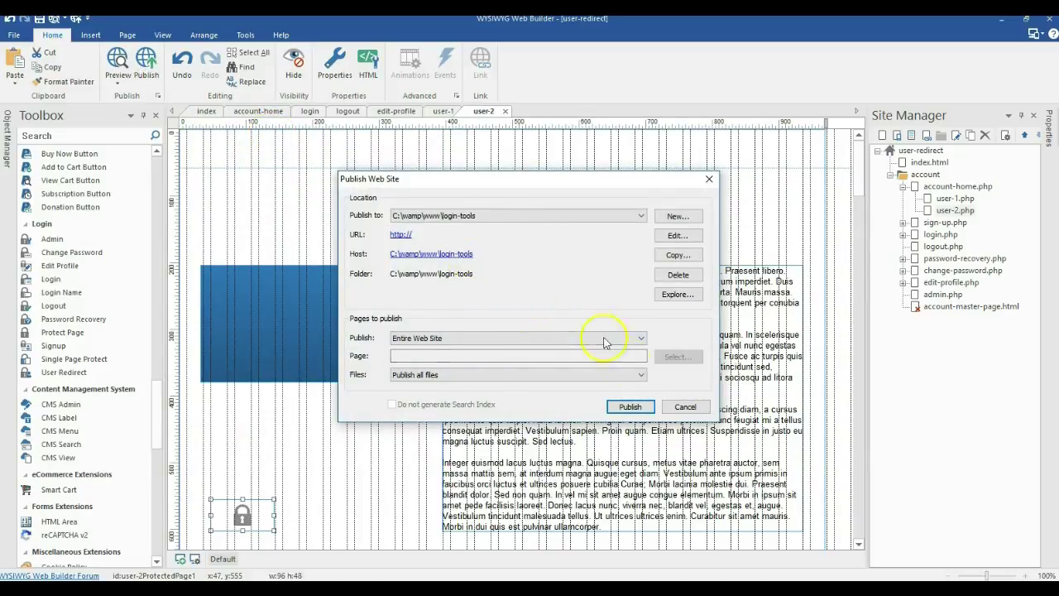
pyautogui.click(631, 407)
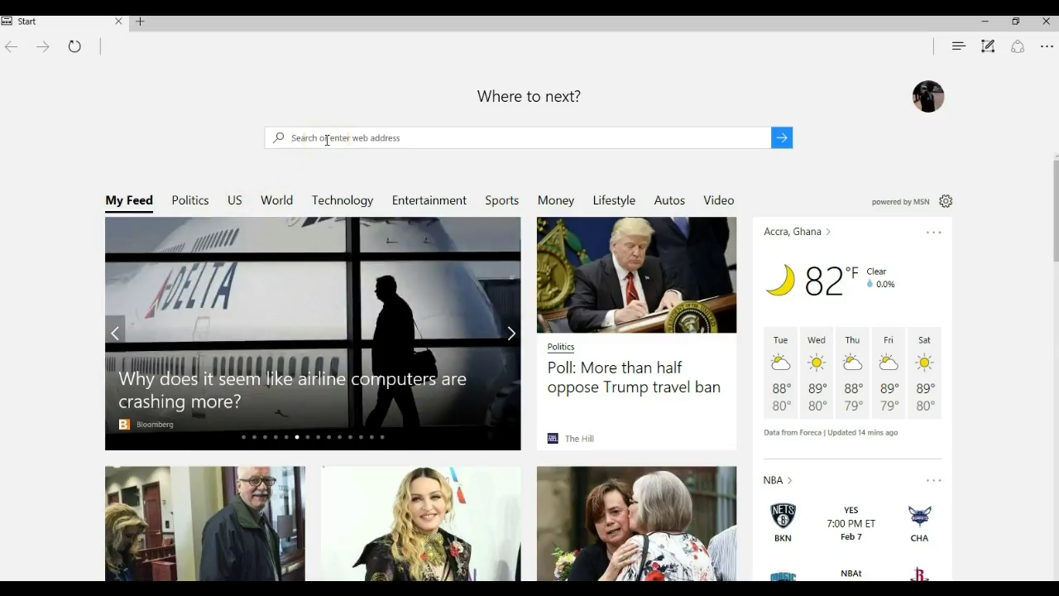
# Load the published site at localhost/login-tools in Edge
pyautogui.write('localhost/login-tools')
pyautogui.press('End')
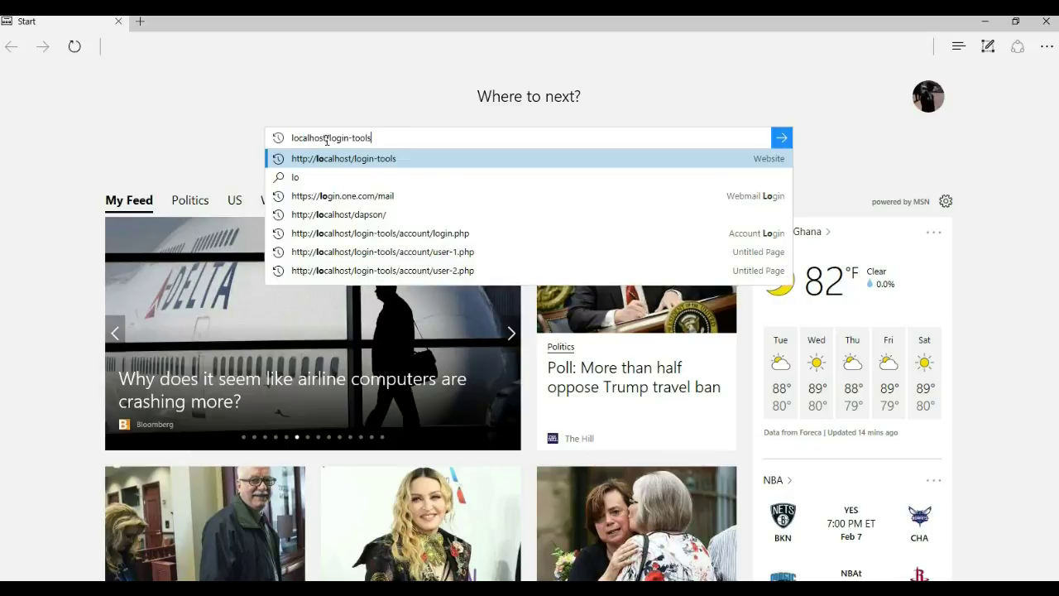
pyautogui.press('Return')
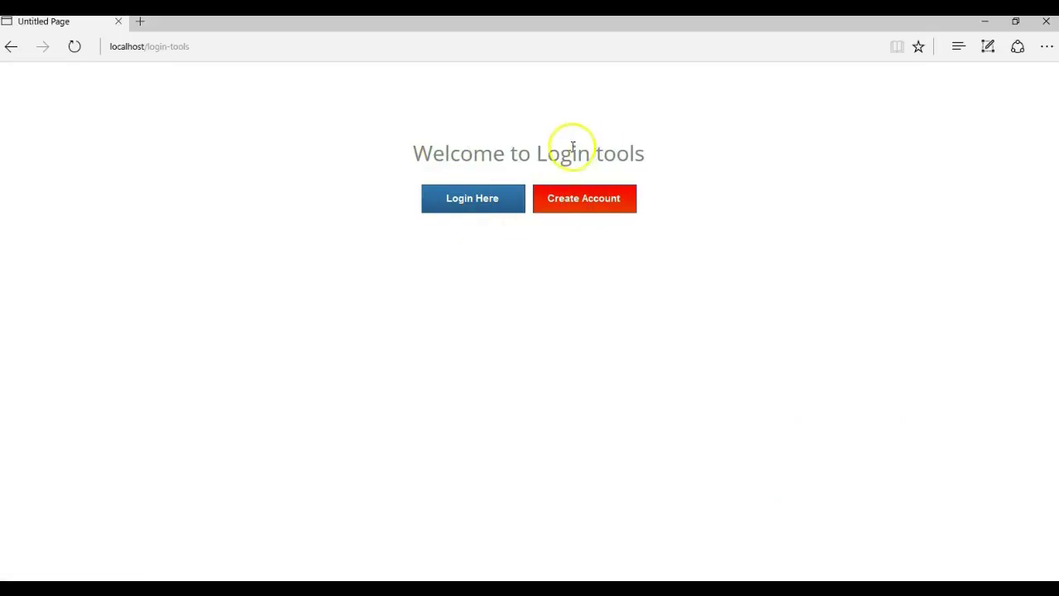
# Log in as the first user from the account login form, reaching user-1.php
pyautogui.click(470, 199)
pyautogui.click(470, 207)
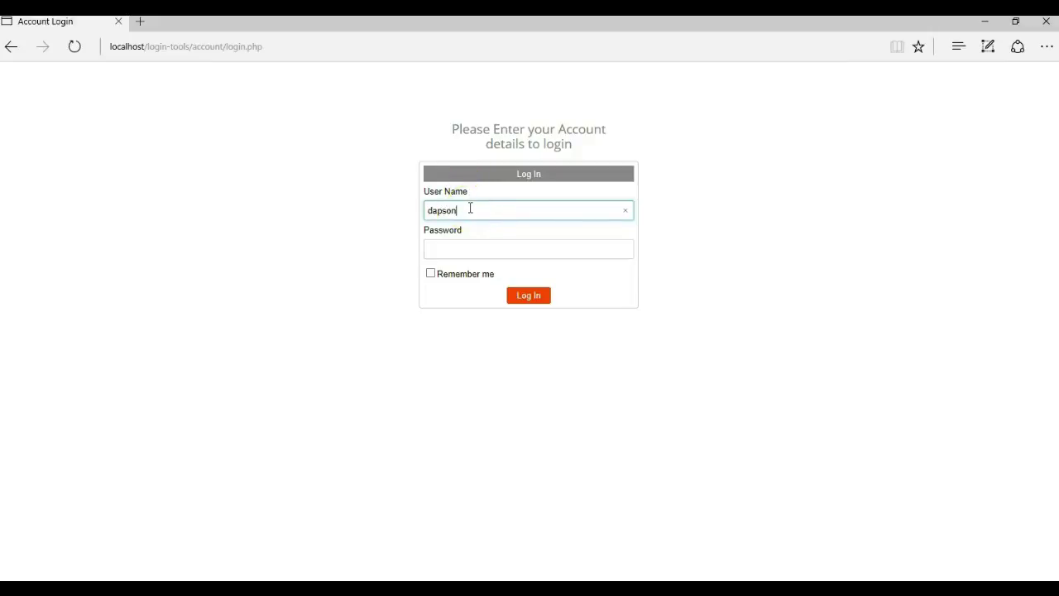
pyautogui.press('Tab')
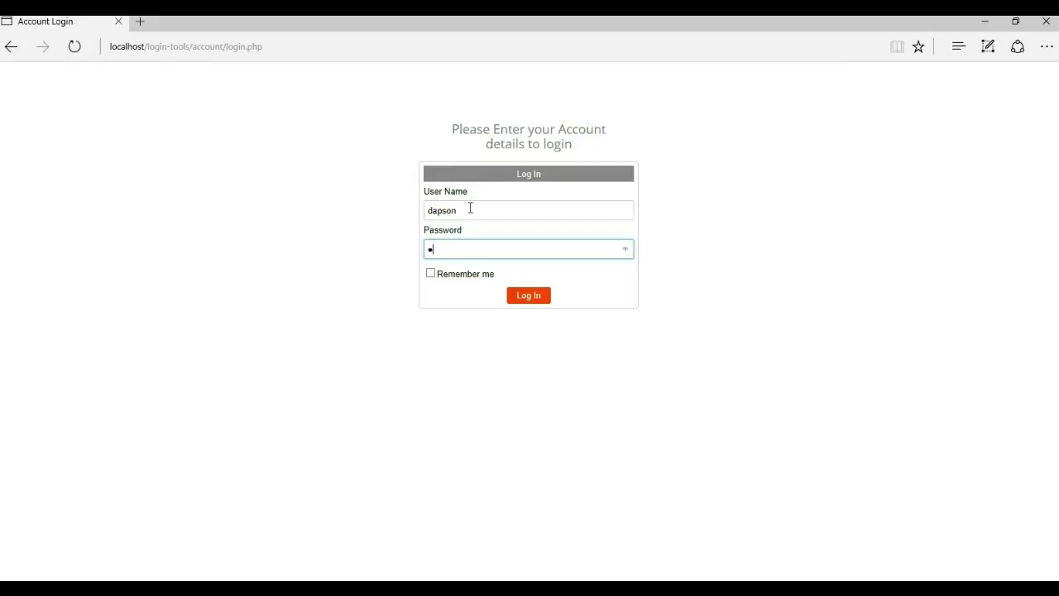
pyautogui.press('Return')
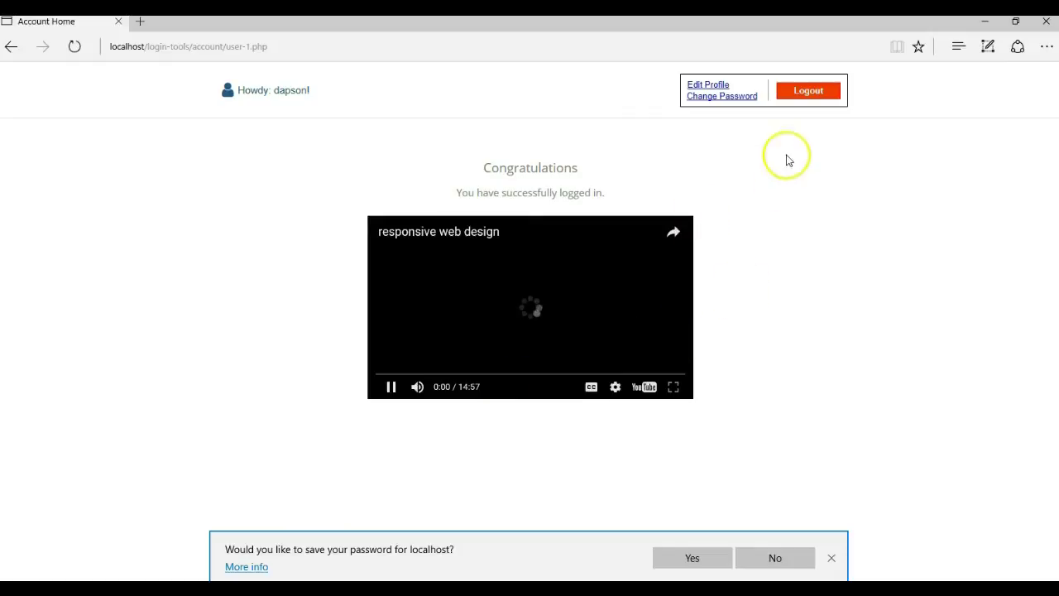
# Log out and log in with the second user's credentials, reaching user-2.php
pyautogui.click(801, 93)
pyautogui.click(502, 208)
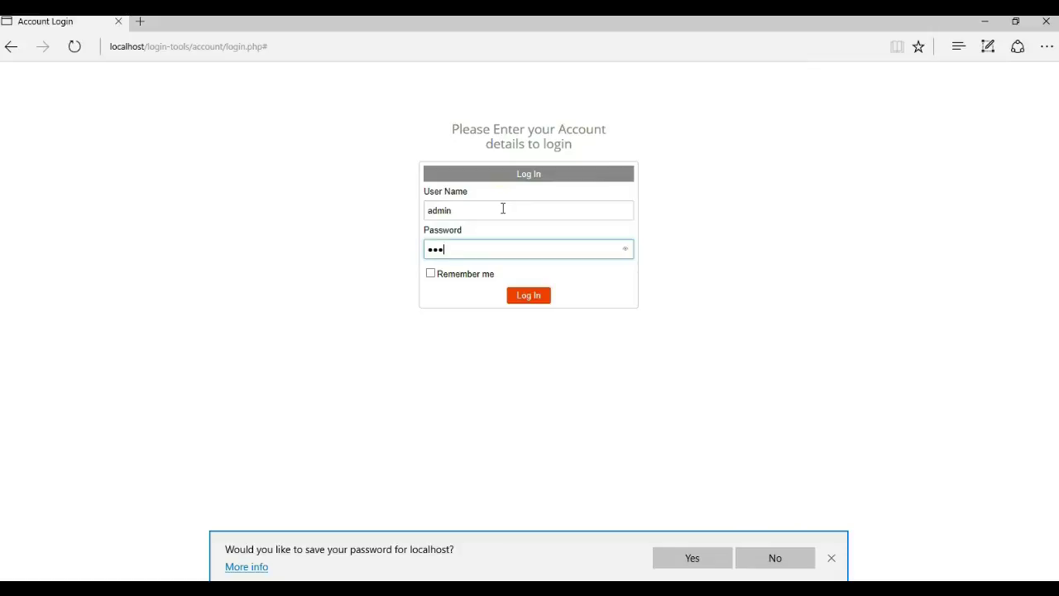
pyautogui.write('in')
pyautogui.press('Return')
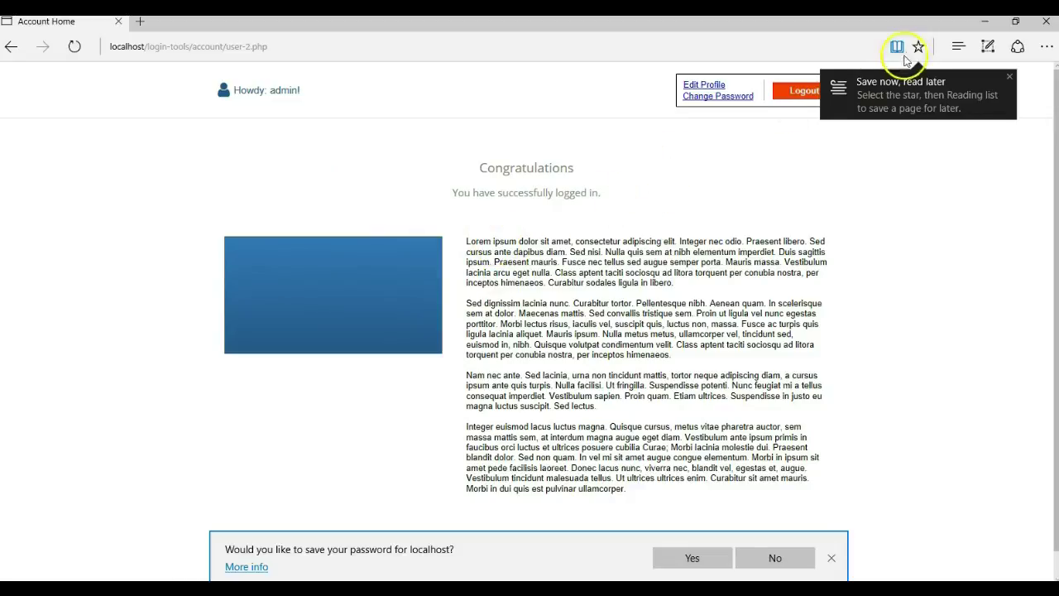
# Log out and strip account/login.php# from the address to reach the welcome page
pyautogui.click(801, 90)
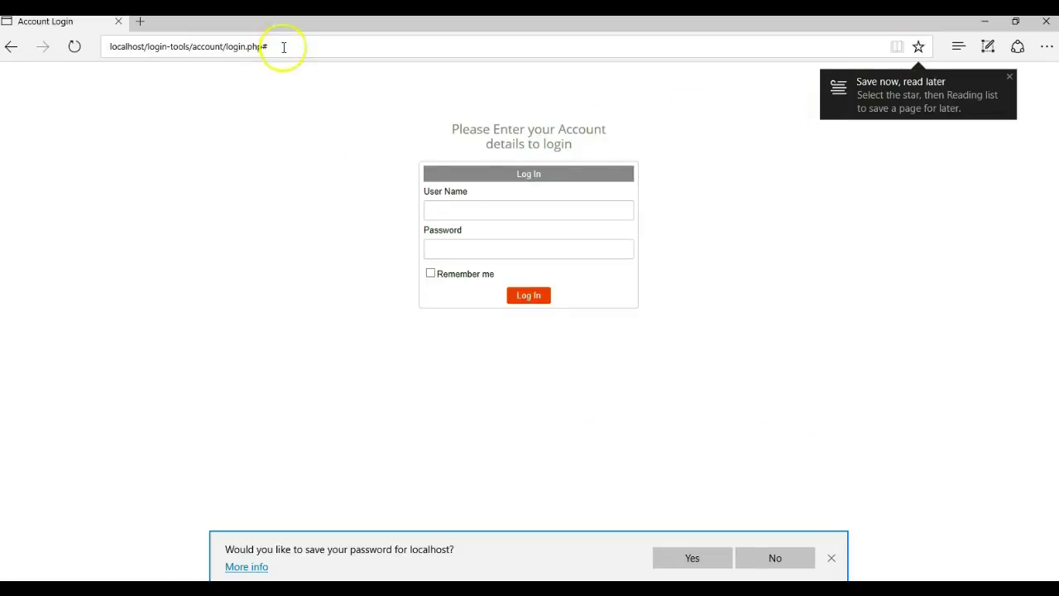
pyautogui.moveTo(284, 47); pyautogui.dragTo(236, 49)
pyautogui.hotkey('ctrl', 'a')
pyautogui.click(341, 48)
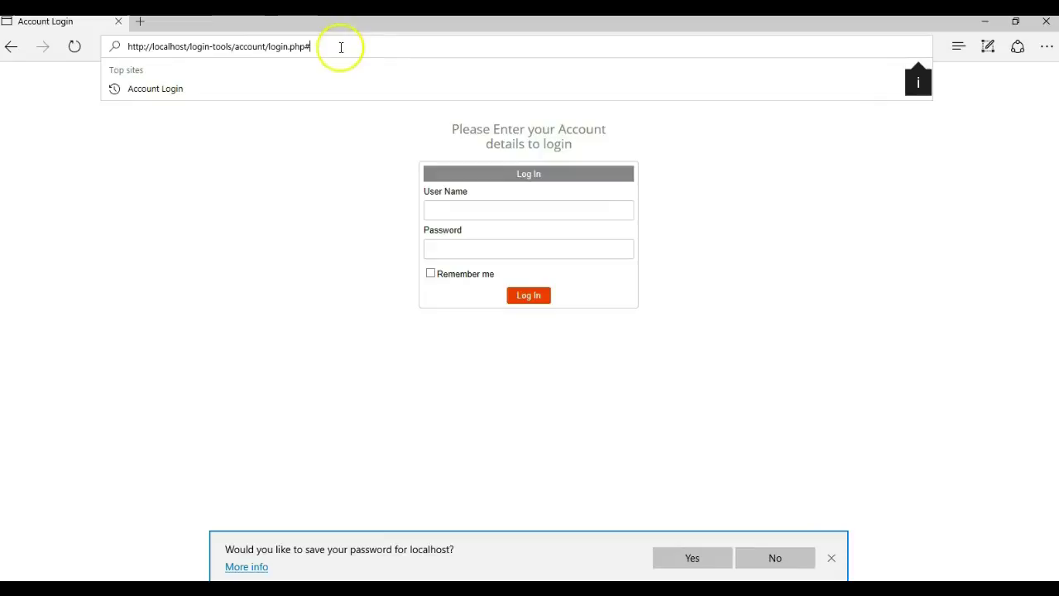
pyautogui.moveTo(341, 48); pyautogui.dragTo(235, 48)
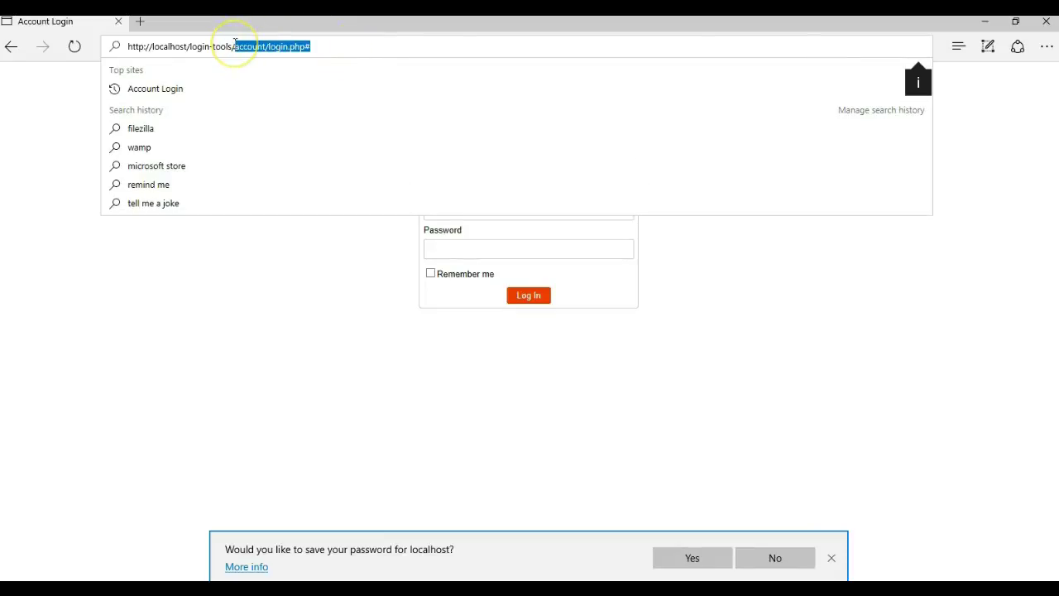
pyautogui.press('BackSpace')
pyautogui.press('Return')
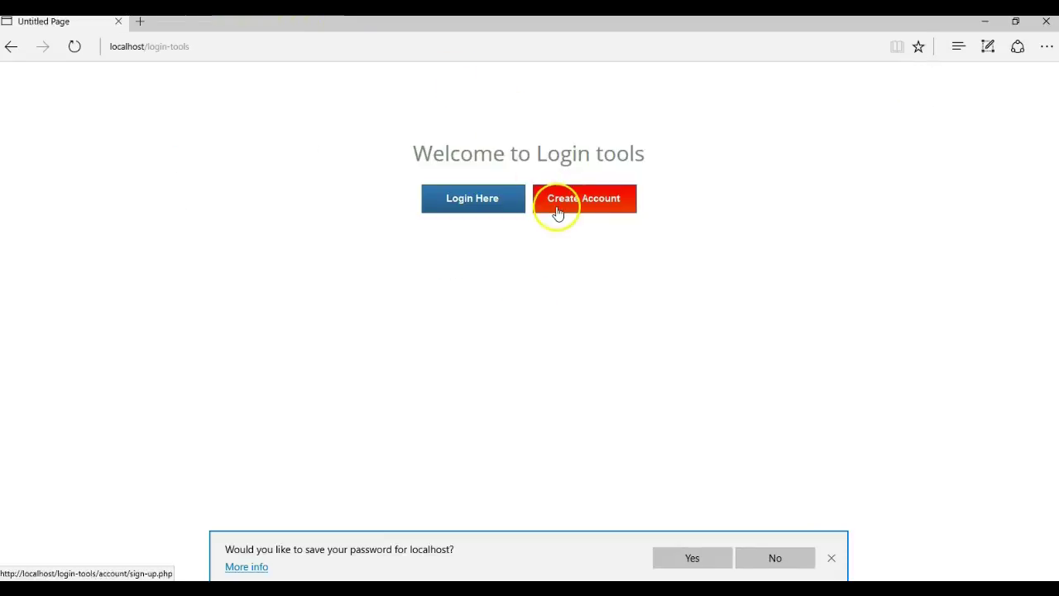
# Sign up with full name, user name, password and e-mail, then continue to login
pyautogui.click(557, 208)
pyautogui.click(517, 215)
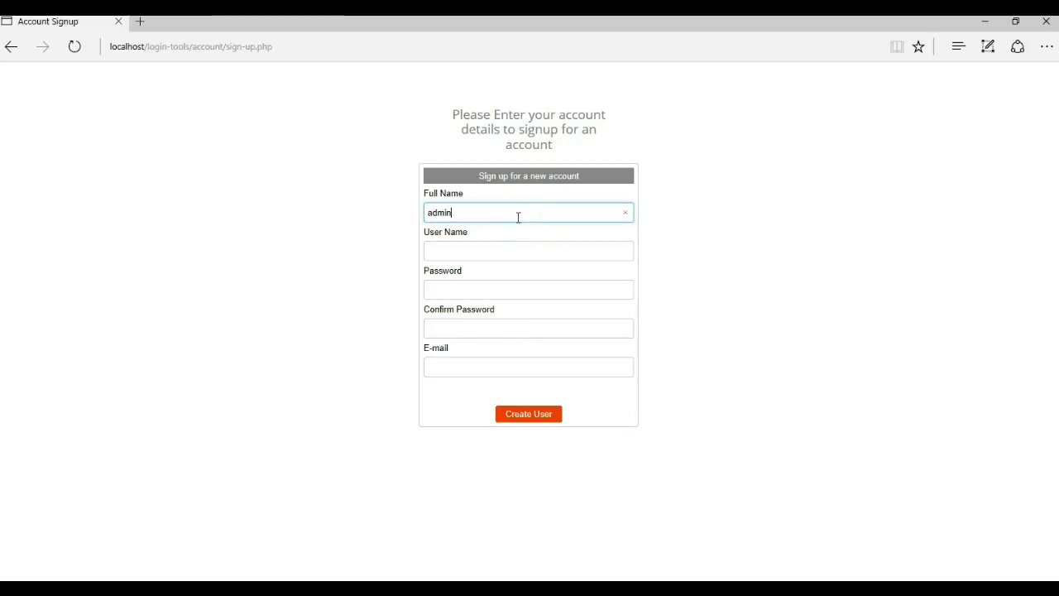
pyautogui.write('admin@1')
pyautogui.press('Tab')
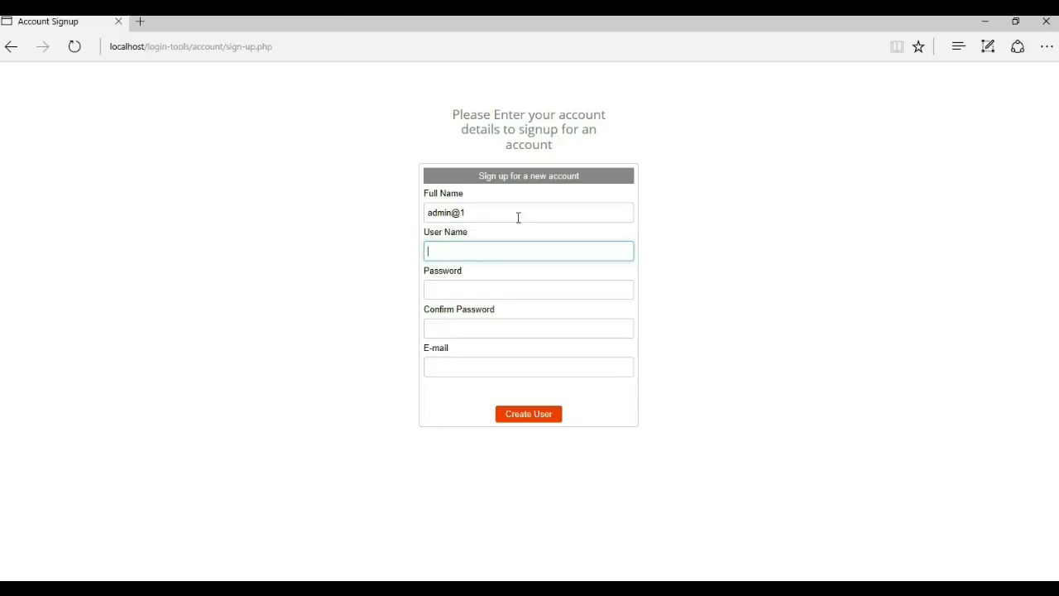
pyautogui.write('admin@1')
pyautogui.press('Tab')
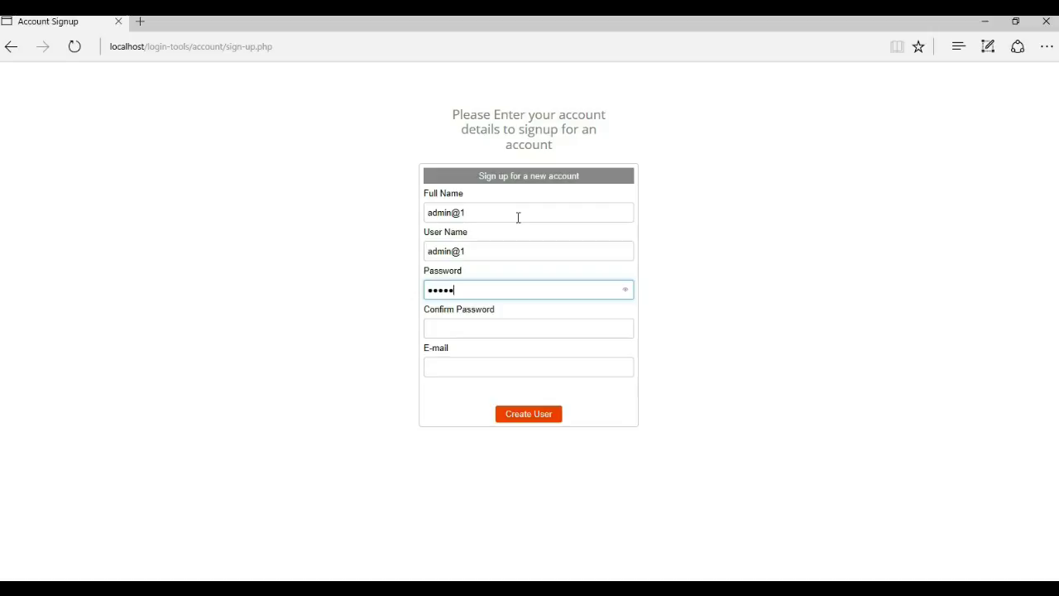
pyautogui.press('Tab')
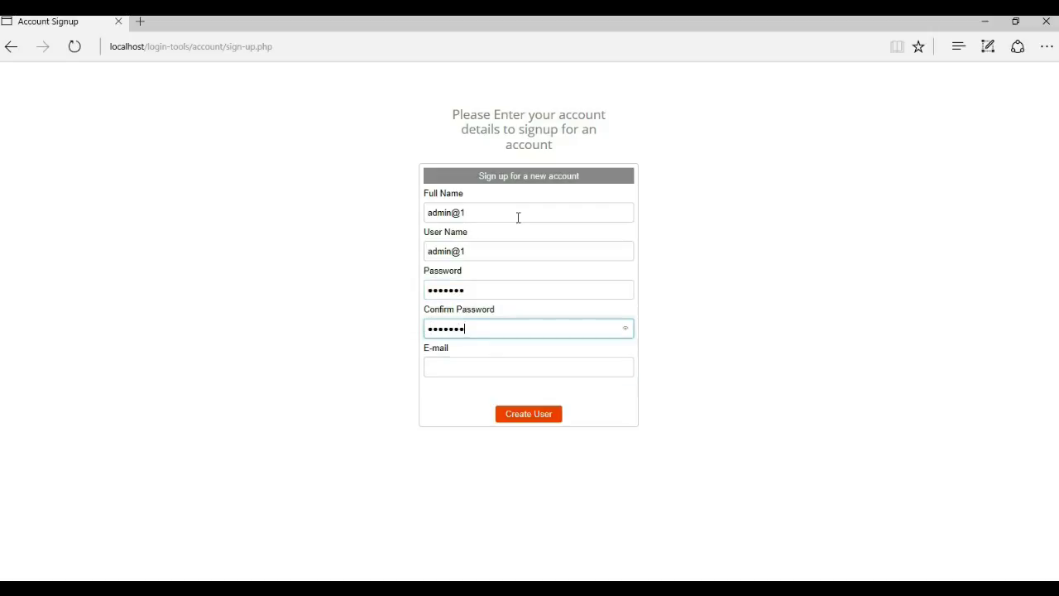
pyautogui.press('Tab')
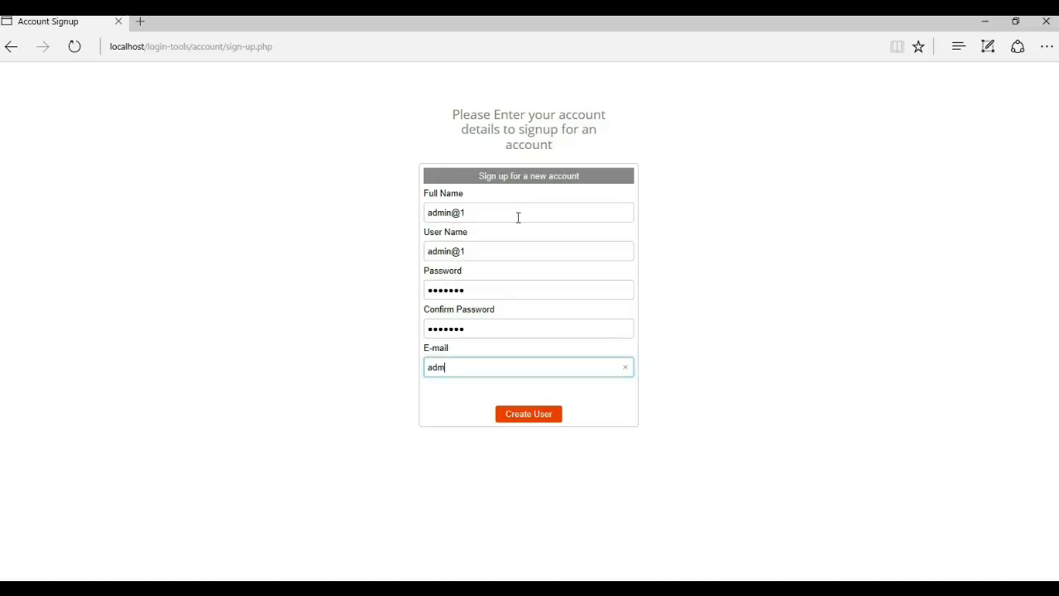
pyautogui.write('admin@domain.com')
pyautogui.click(548, 415)
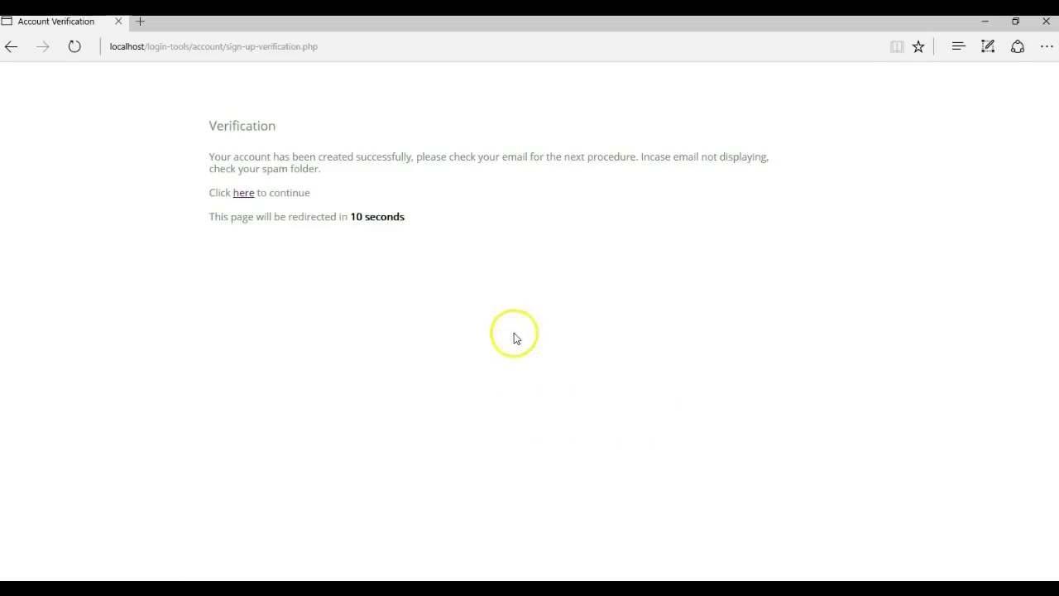
pyautogui.click(244, 193)
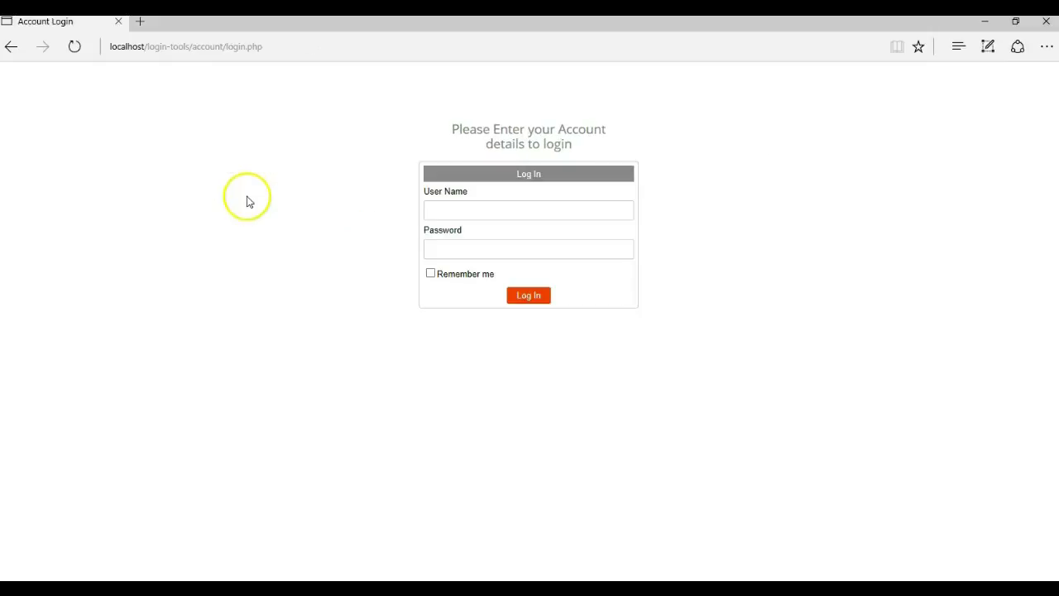
# Log in with the new account's user name and password, reaching account-home.php
pyautogui.click(431, 207)
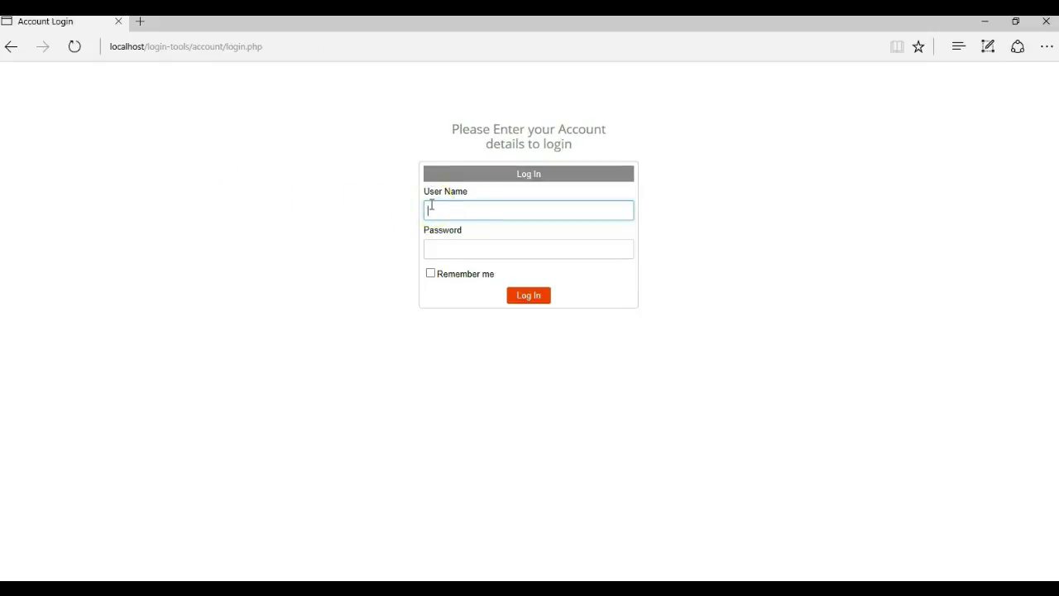
pyautogui.write('admin@1')
pyautogui.press('Tab')
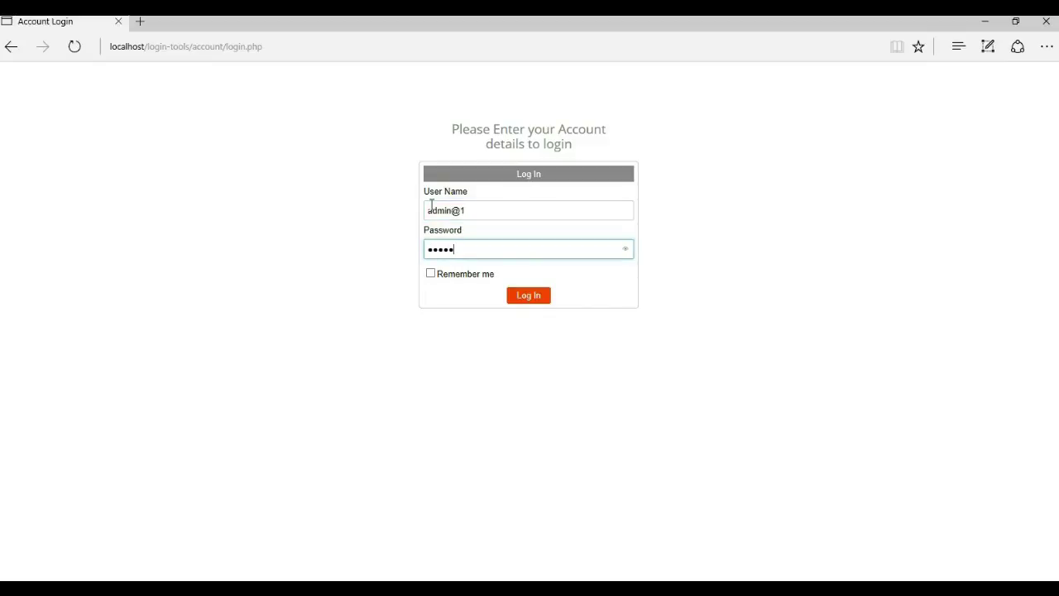
pyautogui.press('Return')
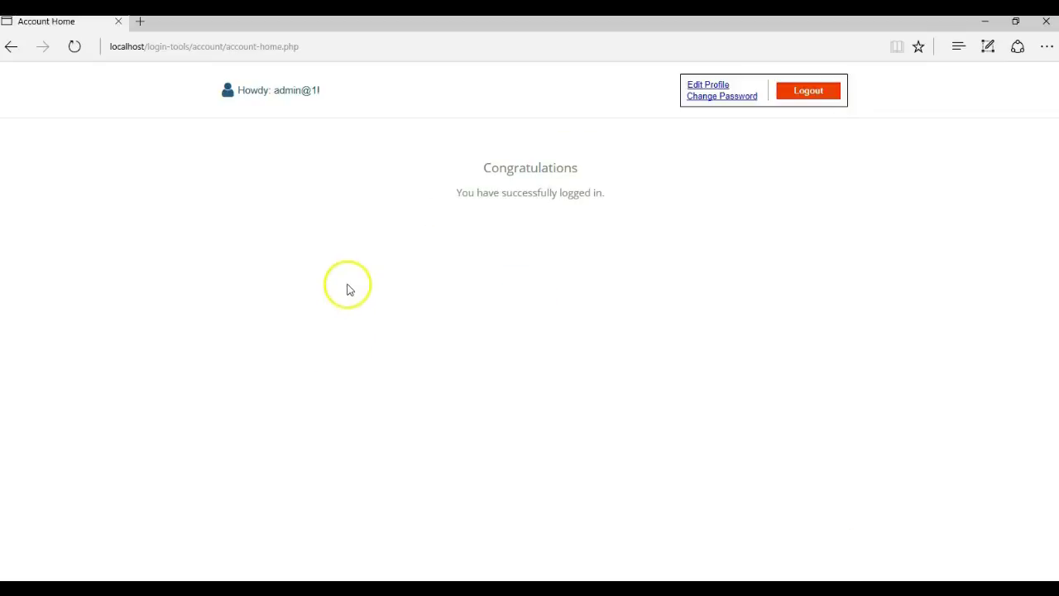